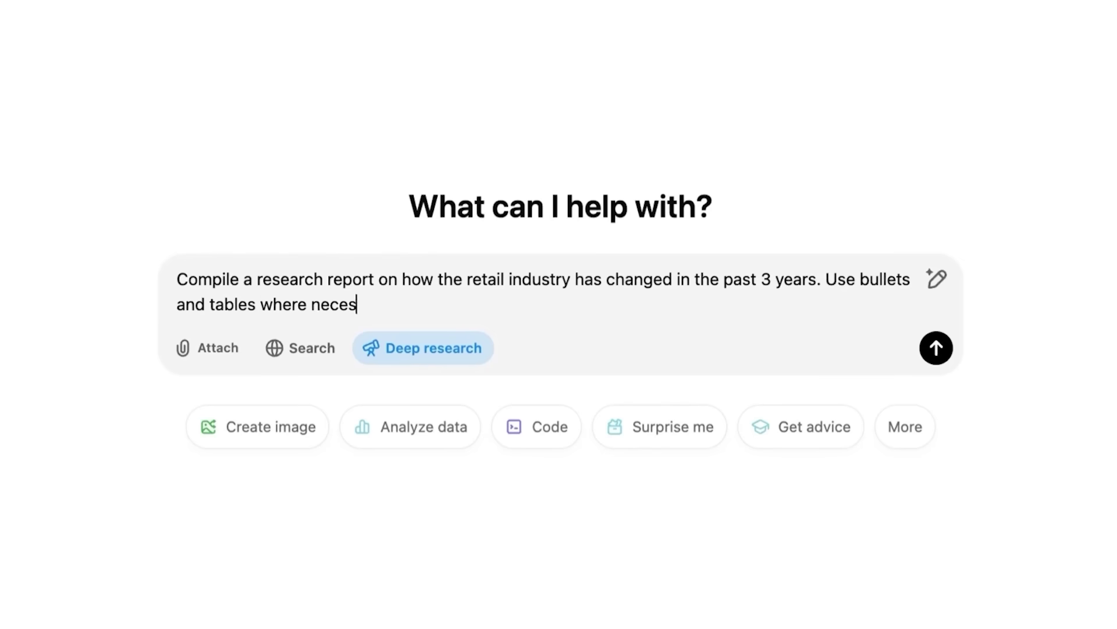
Send the retail research report request and reply 'All, global perspective' to its follow-up question
{"action": "type", "text": "y."}
{"action": "key", "text": "Return"}
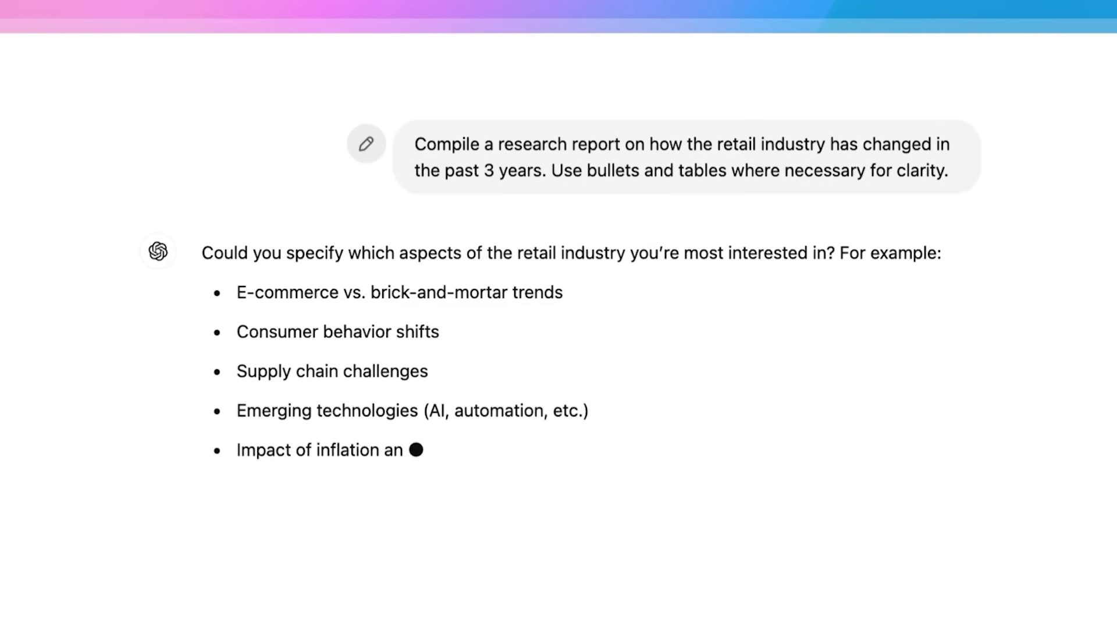
{"action": "type", "text": "All, global perspective"}
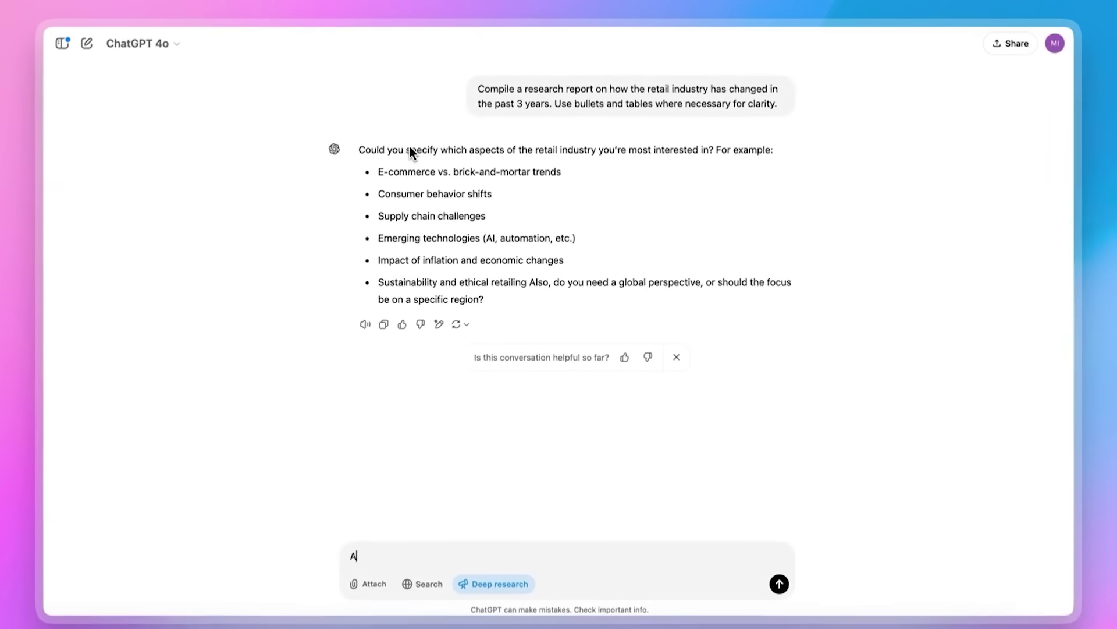
{"action": "key", "text": "Return"}
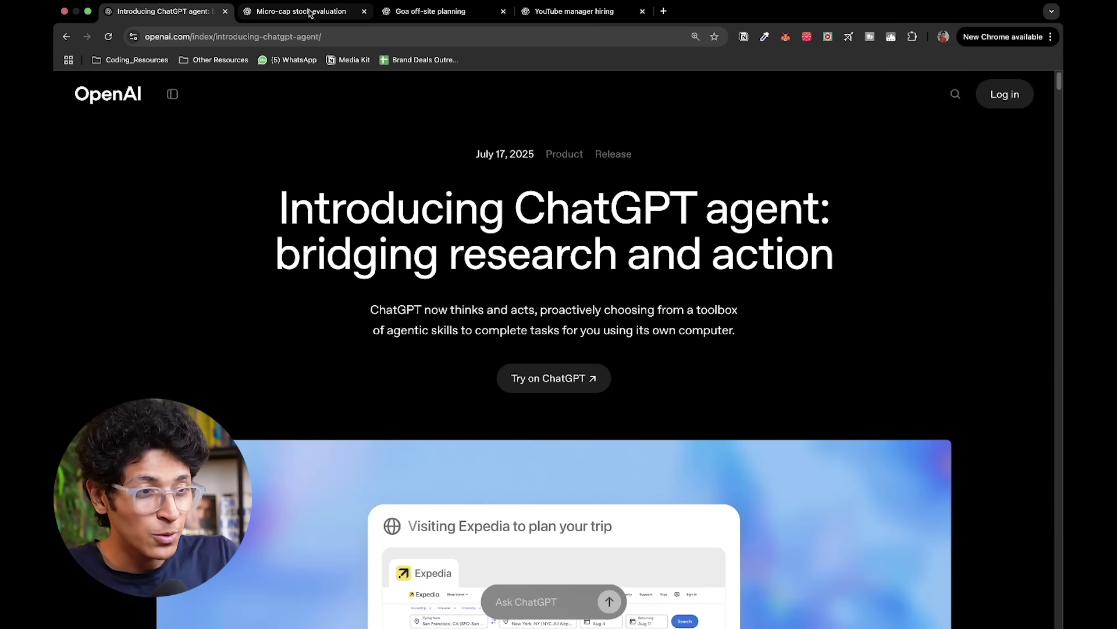
Review the Micro-cap stock evaluation prompt's screening criteria, highlighting the ROCE above 15% line
{"action": "left_click", "coordinate": [311, 13]}
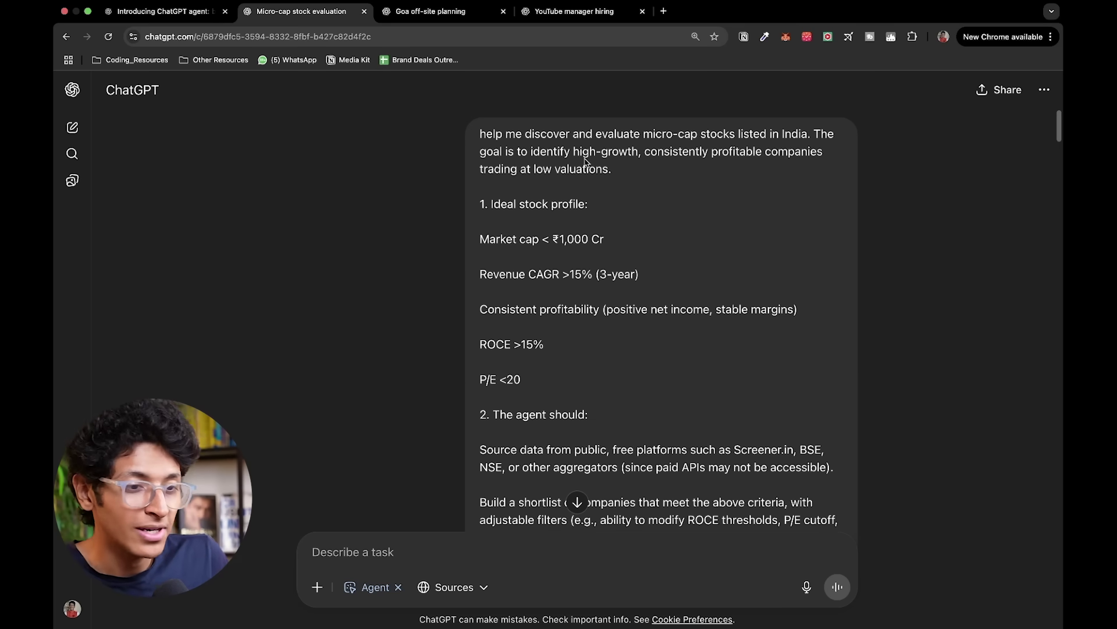
{"action": "scroll", "coordinate": [658, 217], "scroll_direction": "down", "scroll_amount": 2}
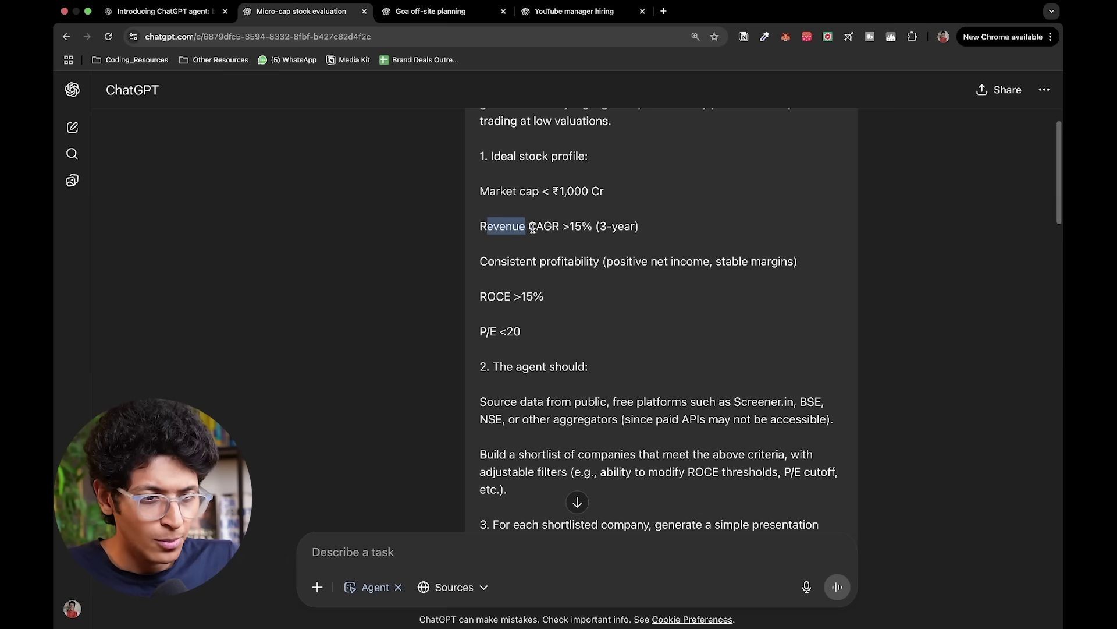
{"action": "left_click_drag", "start_coordinate": [489, 297], "coordinate": [569, 301]}
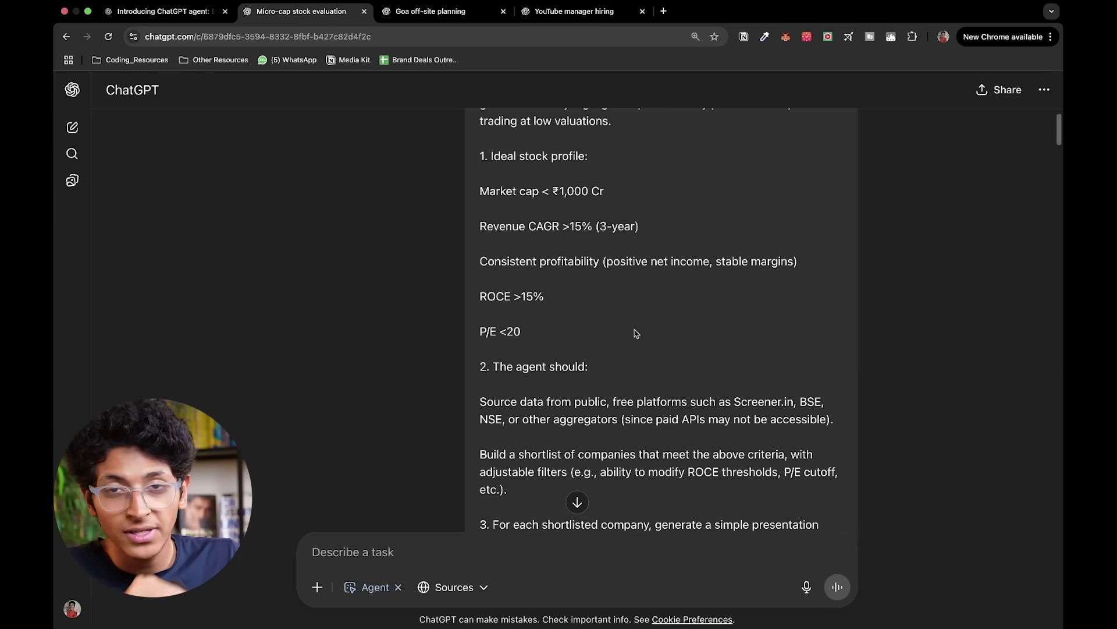
{"action": "scroll", "coordinate": [636, 333], "scroll_direction": "down", "scroll_amount": 5}
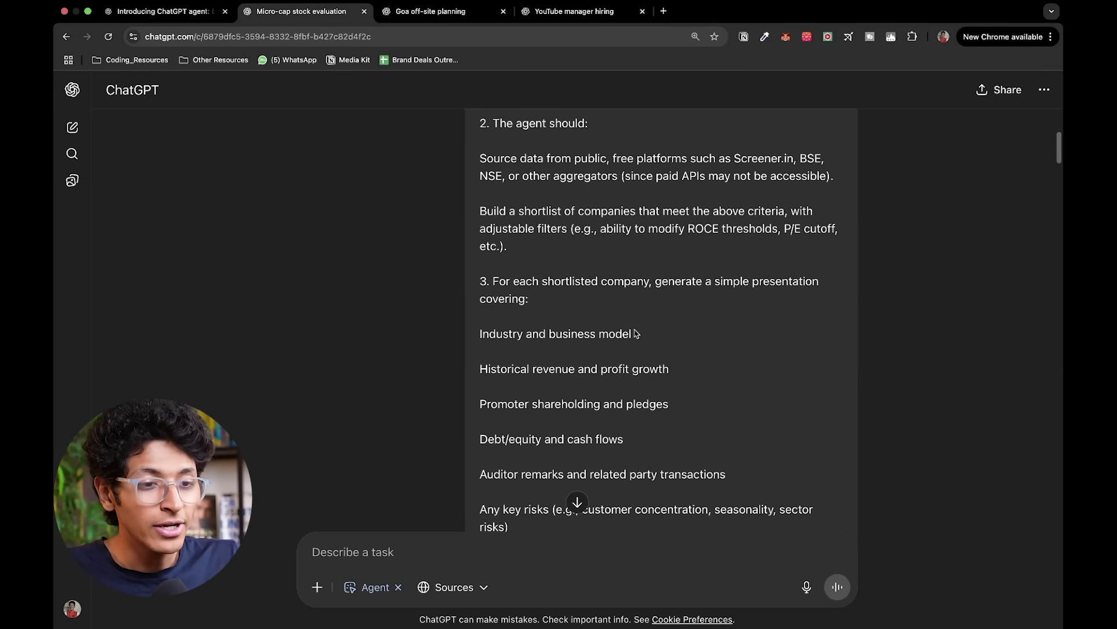
{"action": "scroll", "coordinate": [581, 284], "scroll_direction": "down", "scroll_amount": 1}
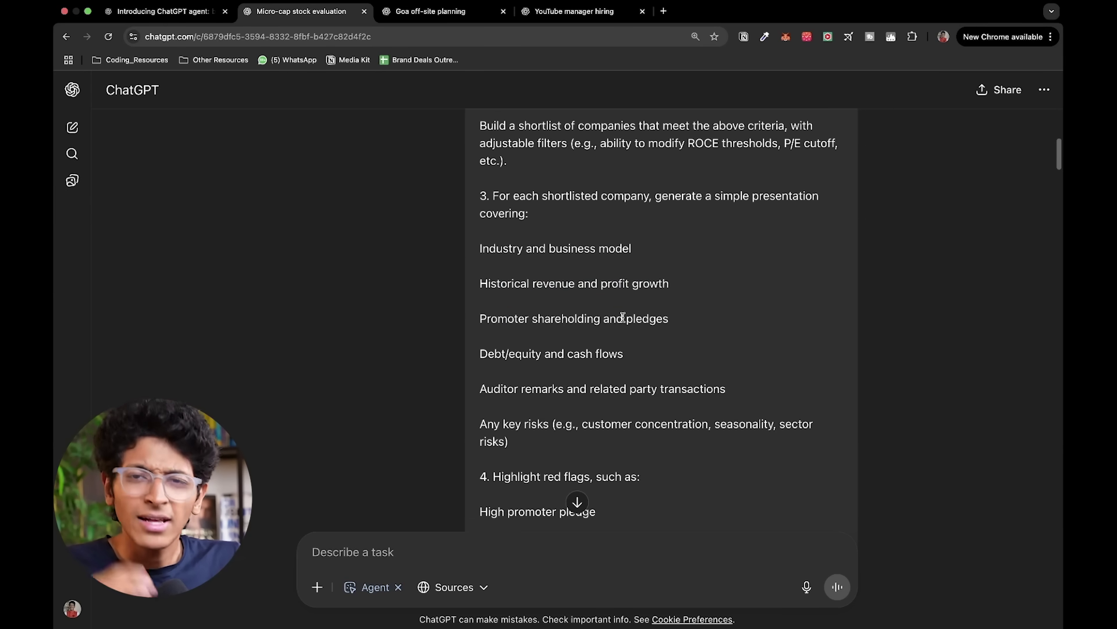
{"action": "scroll", "coordinate": [623, 317], "scroll_direction": "down", "scroll_amount": 5}
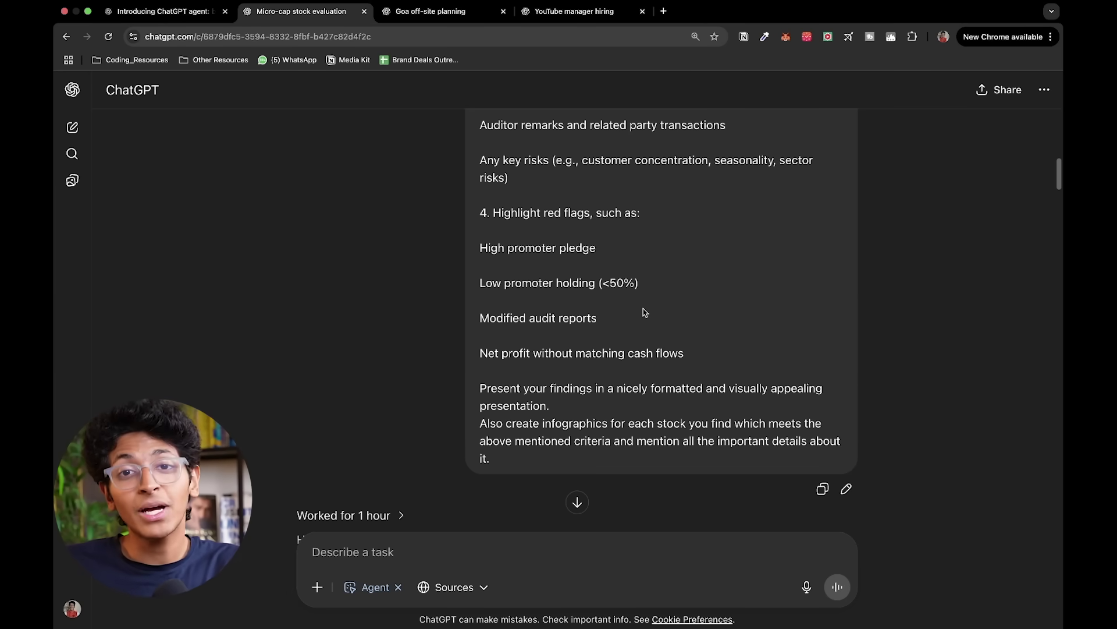
{"action": "scroll", "coordinate": [524, 308], "scroll_direction": "down", "scroll_amount": 4}
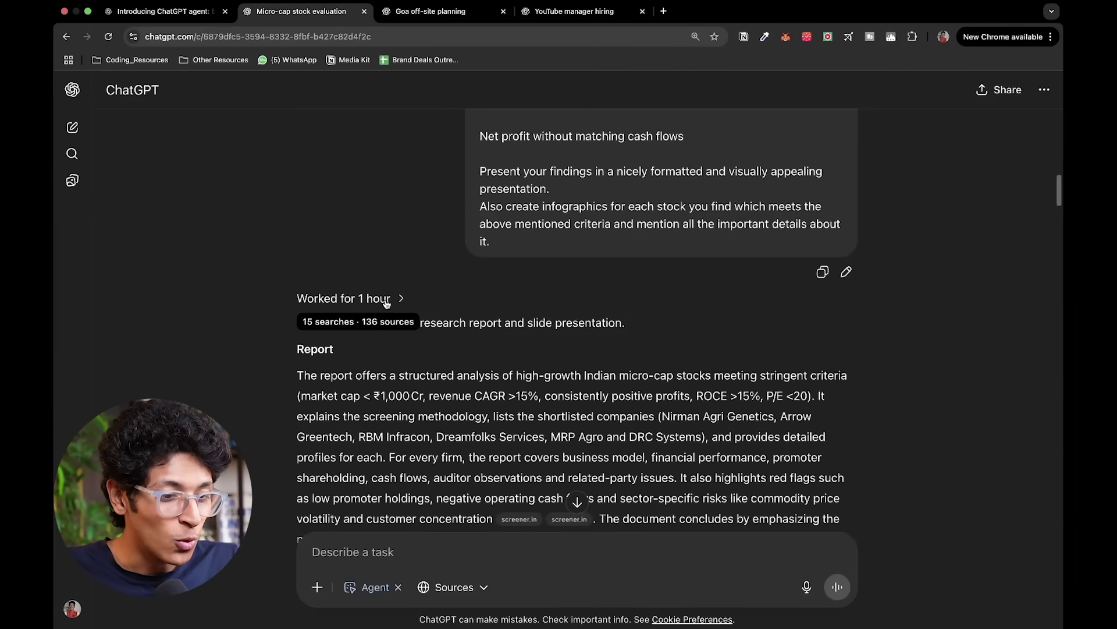
{"action": "scroll", "coordinate": [386, 302], "scroll_direction": "down", "scroll_amount": 2}
{"action": "scroll", "coordinate": [281, 343], "scroll_direction": "down", "scroll_amount": 7}
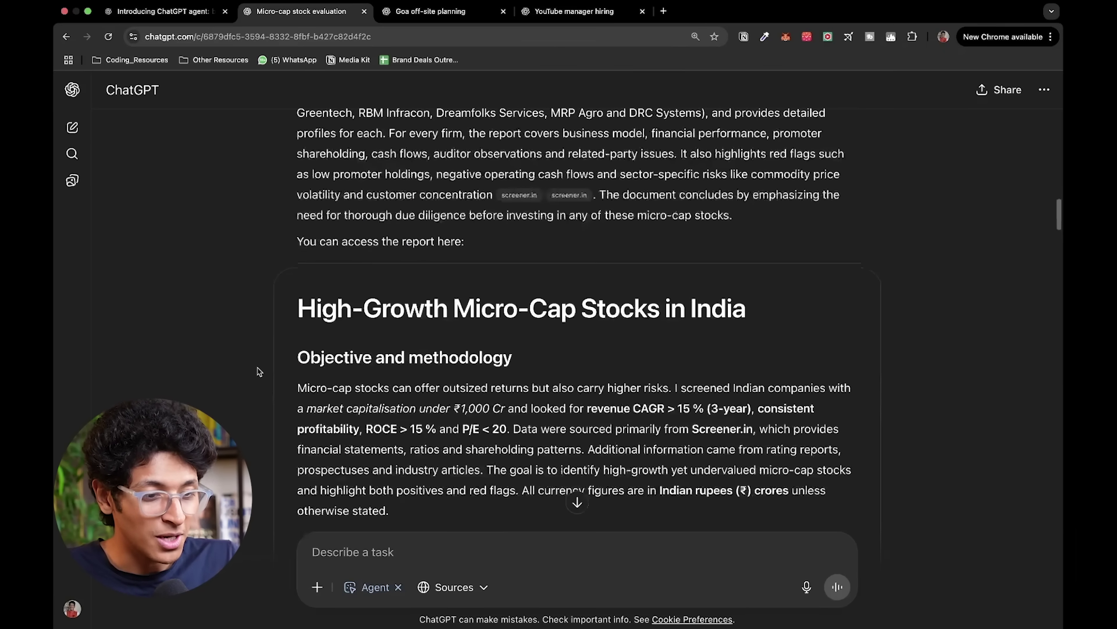
{"action": "scroll", "coordinate": [260, 372], "scroll_direction": "down", "scroll_amount": 6}
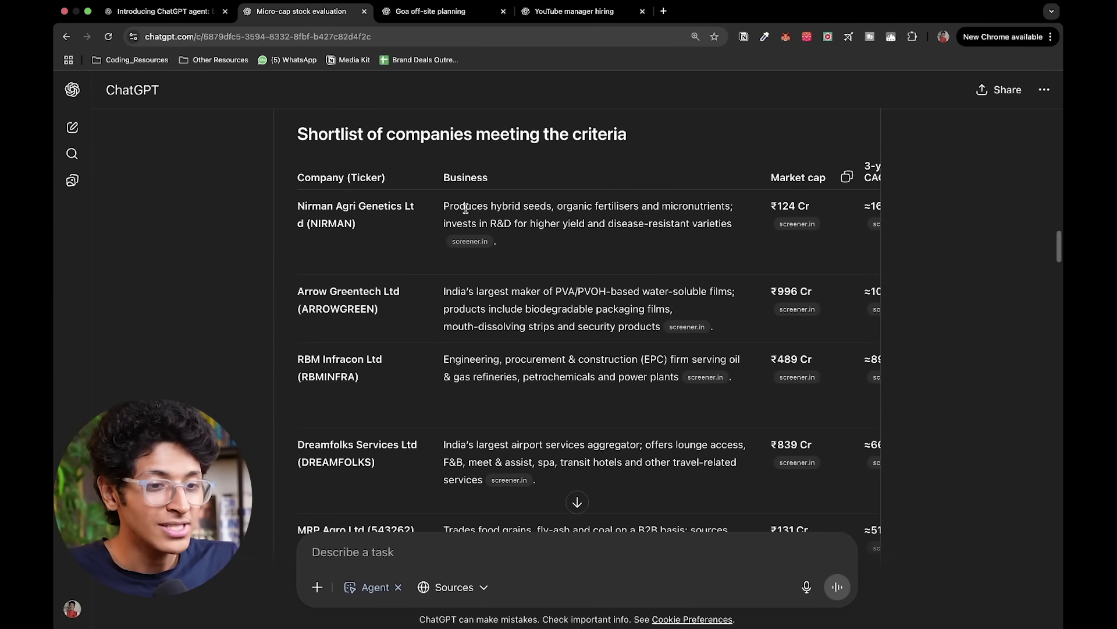
{"action": "scroll", "coordinate": [565, 232], "scroll_direction": "right", "scroll_amount": 8}
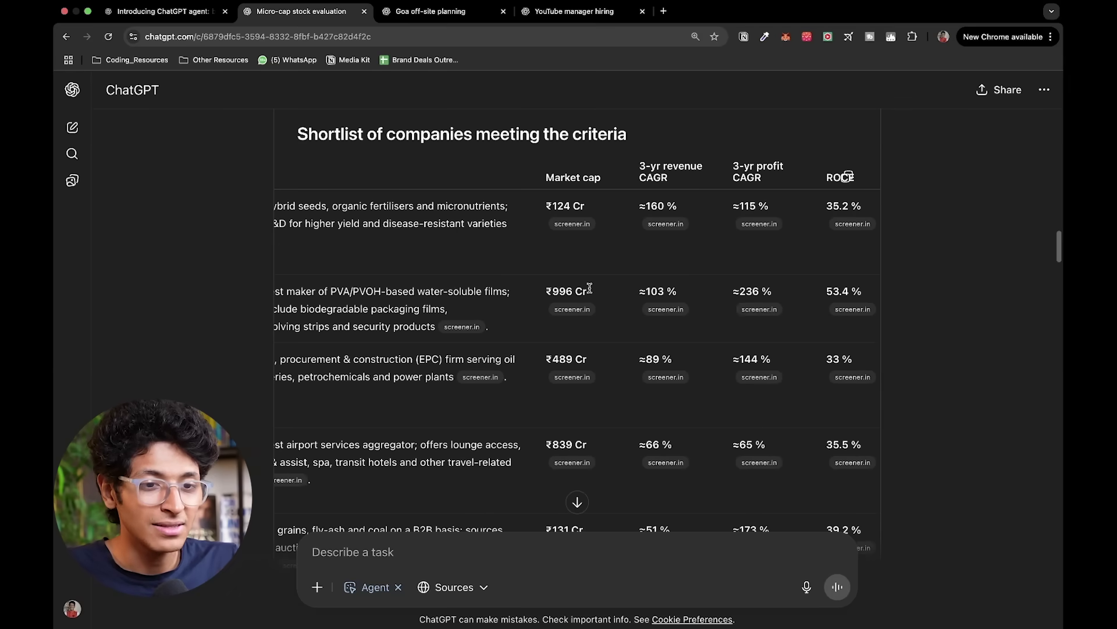
{"action": "scroll", "coordinate": [589, 288], "scroll_direction": "right", "scroll_amount": 9}
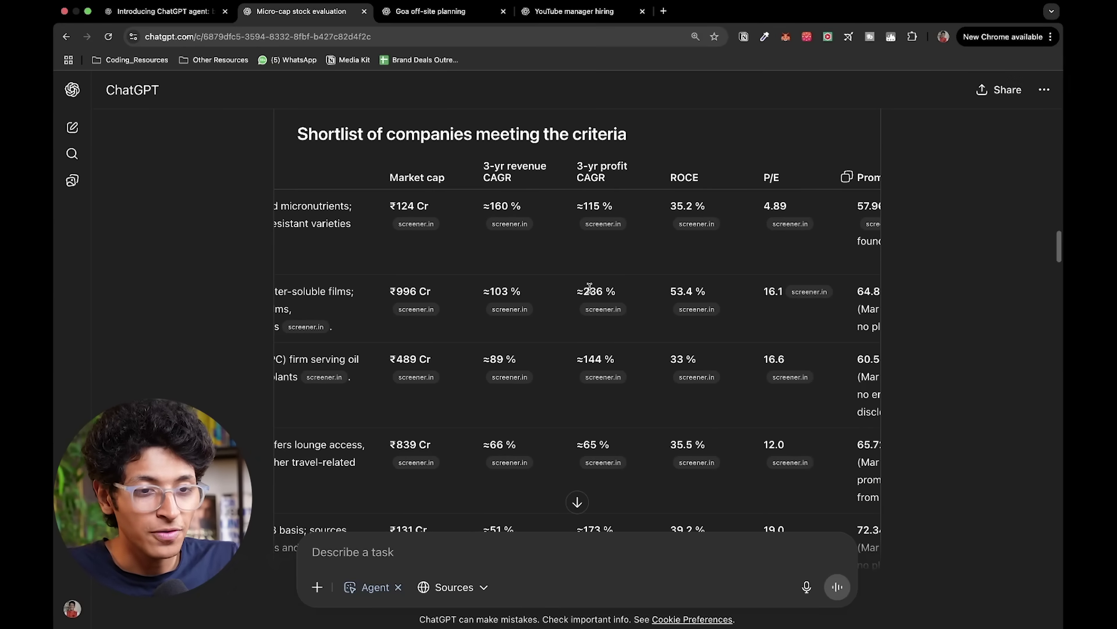
{"action": "scroll", "coordinate": [590, 288], "scroll_direction": "right", "scroll_amount": 10}
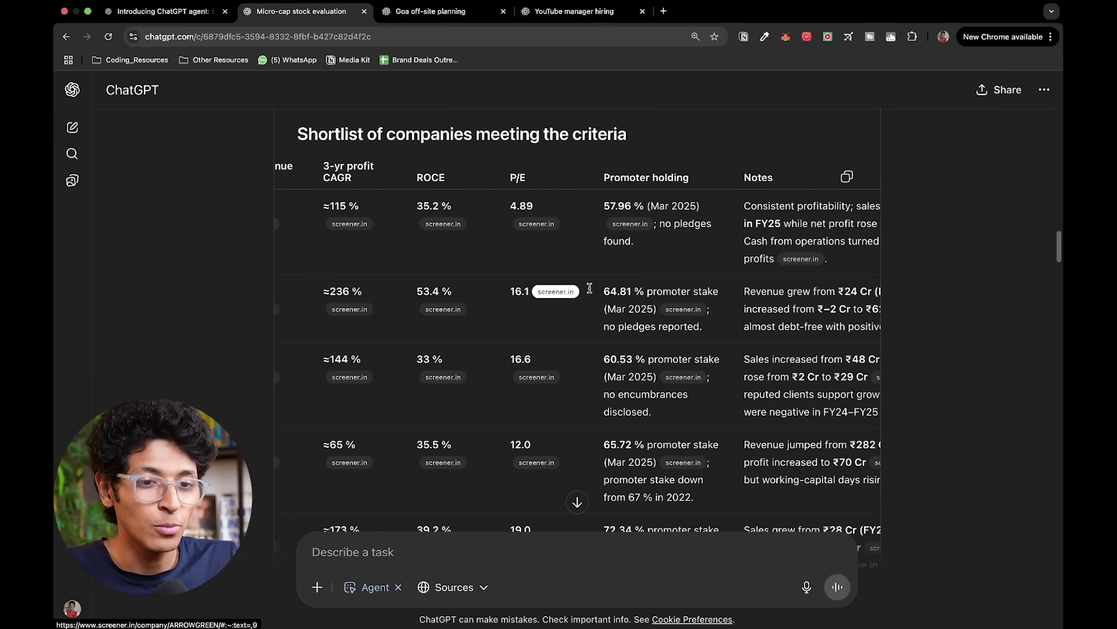
{"action": "scroll", "coordinate": [589, 287], "scroll_direction": "left", "scroll_amount": 20}
{"action": "scroll", "coordinate": [590, 288], "scroll_direction": "down", "scroll_amount": 10}
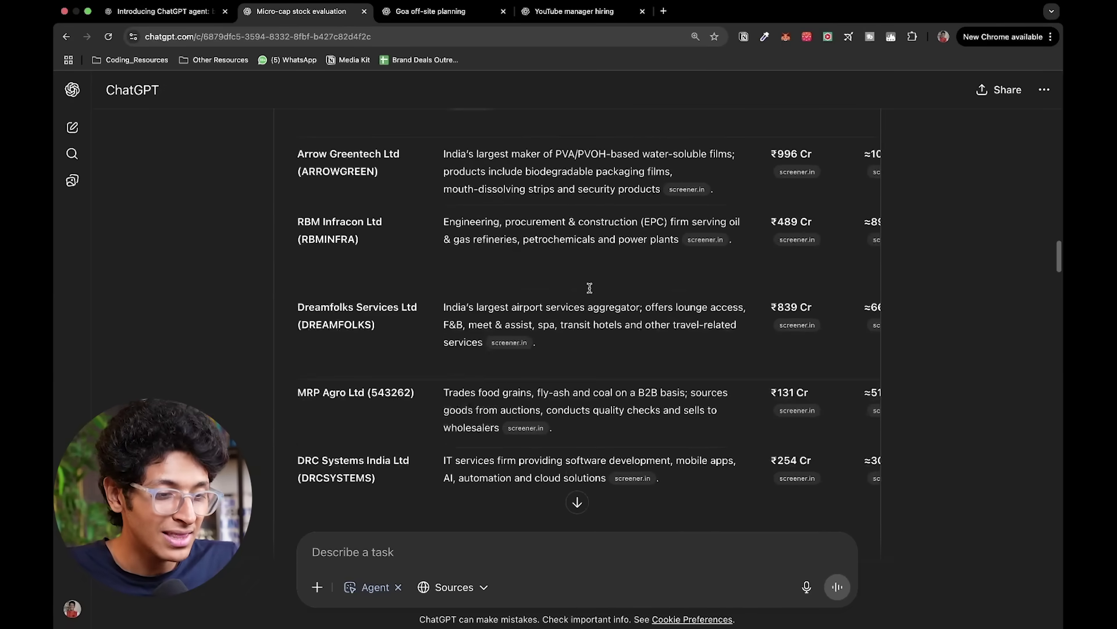
{"action": "scroll", "coordinate": [589, 288], "scroll_direction": "down", "scroll_amount": 5}
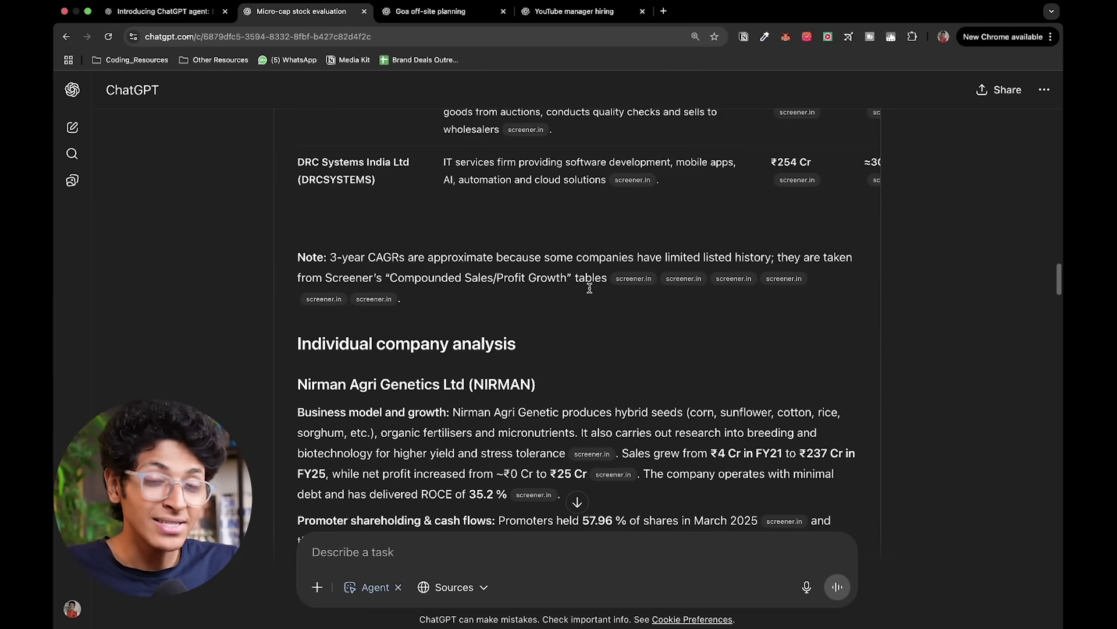
{"action": "scroll", "coordinate": [590, 288], "scroll_direction": "down", "scroll_amount": 1}
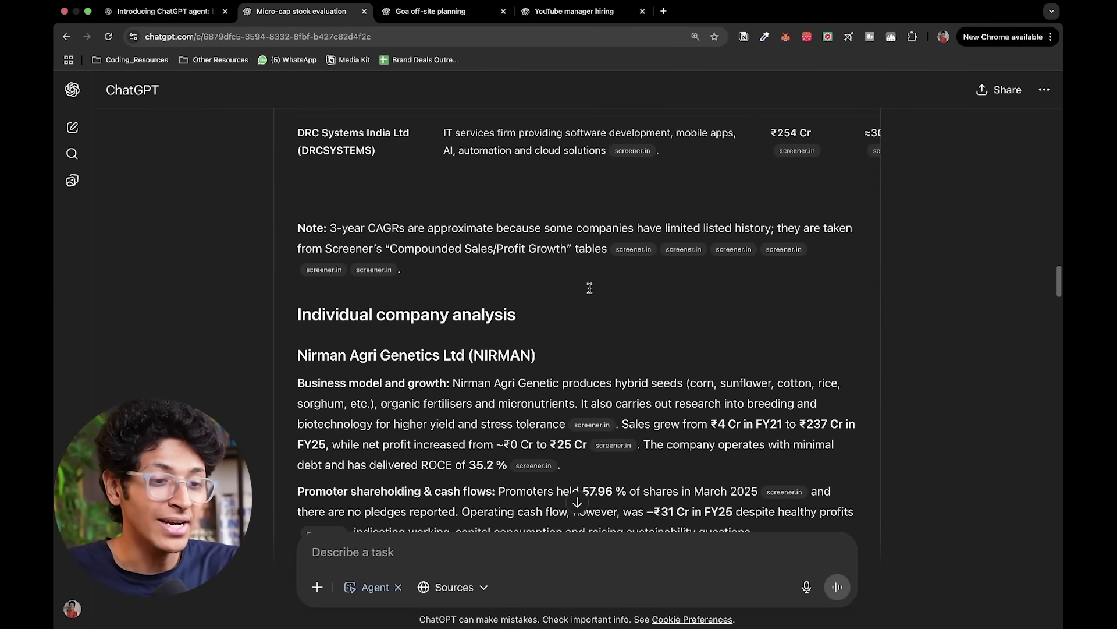
{"action": "scroll", "coordinate": [590, 287], "scroll_direction": "down", "scroll_amount": 20}
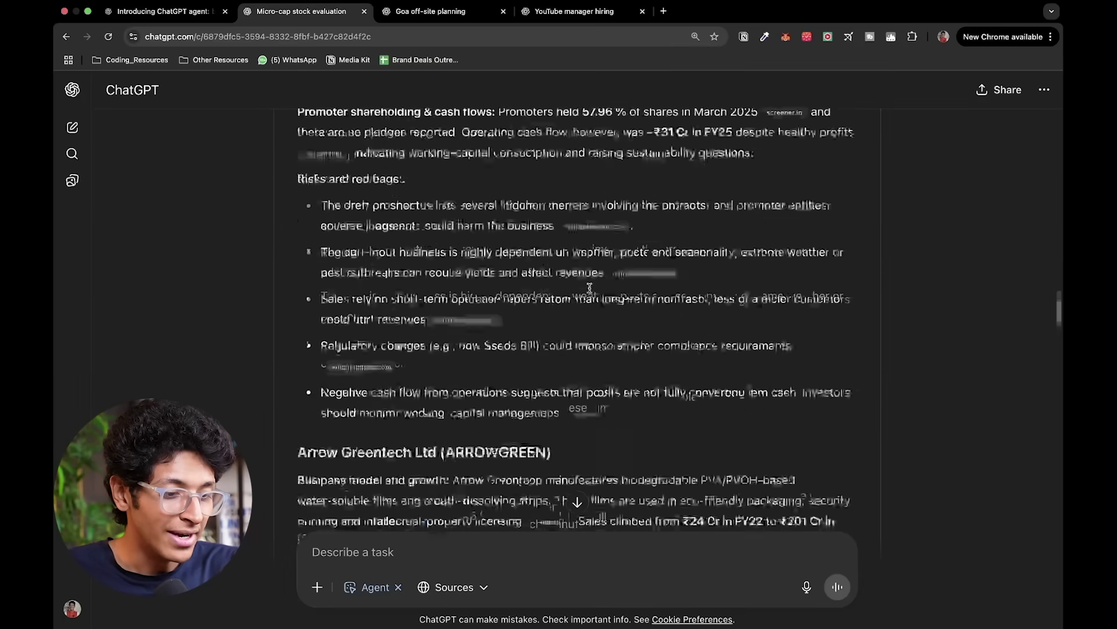
{"action": "scroll", "coordinate": [589, 287], "scroll_direction": "down", "scroll_amount": 20}
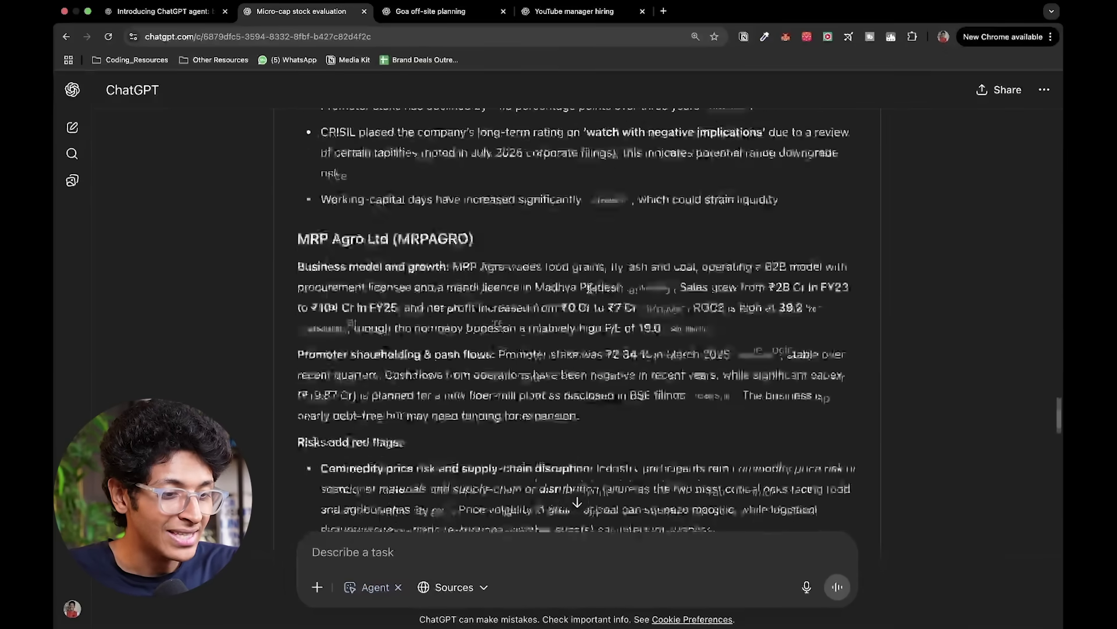
{"action": "scroll", "coordinate": [590, 287], "scroll_direction": "down", "scroll_amount": 20}
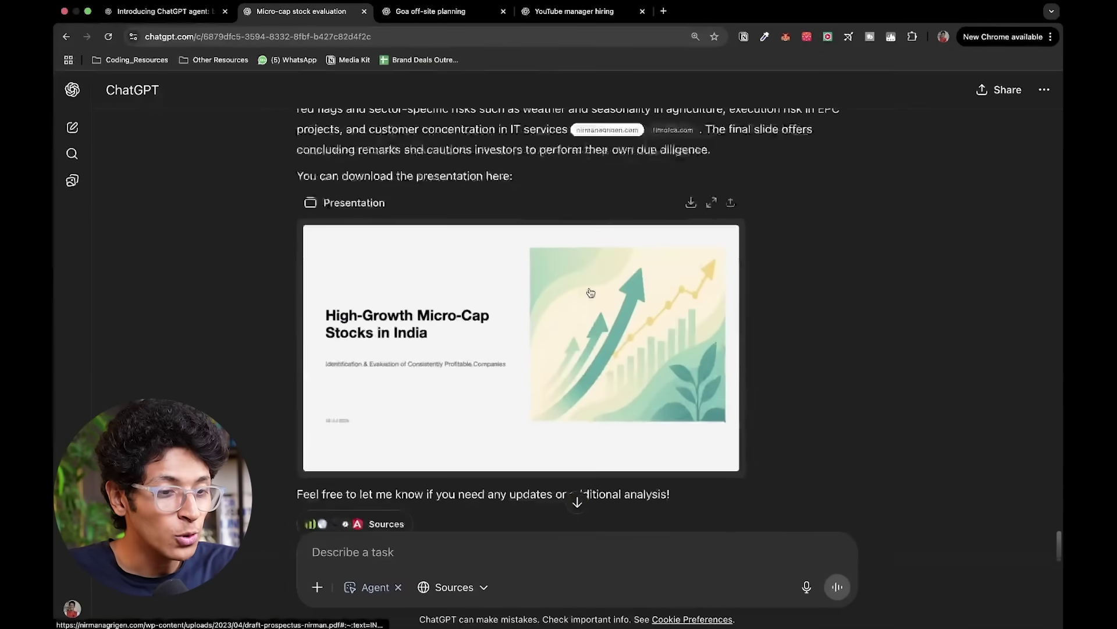
Page the presentation preview through Selection Criteria, the shortlist overview, and Nirman Agri Genetics to RBM Infracon
{"action": "left_click", "coordinate": [711, 152]}
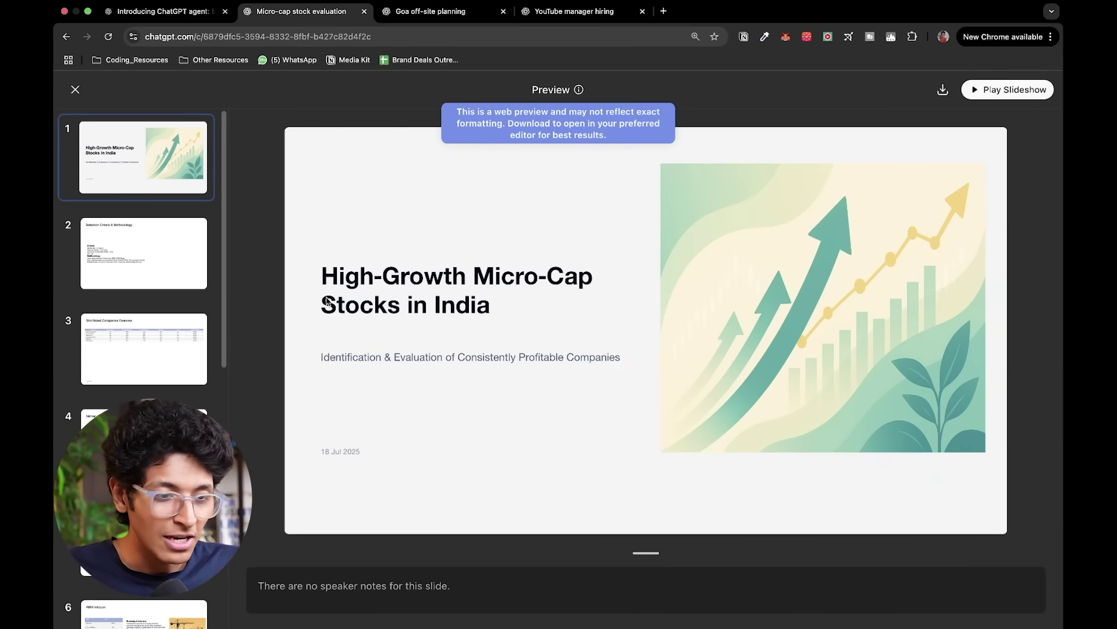
{"action": "left_click", "coordinate": [139, 264]}
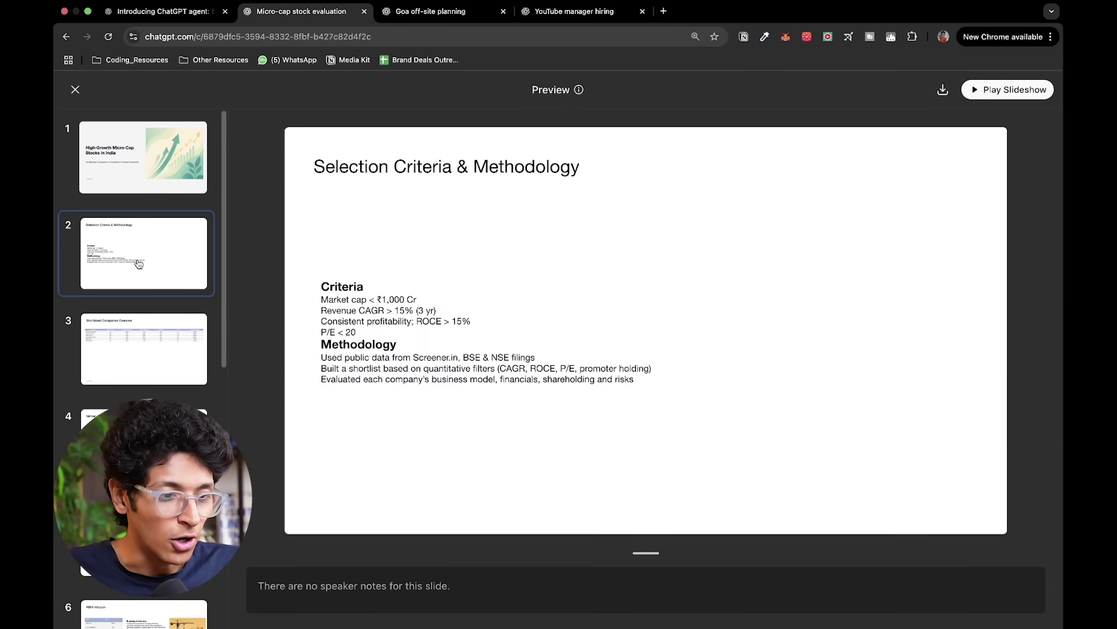
{"action": "left_click", "coordinate": [137, 321]}
{"action": "left_click", "coordinate": [140, 443]}
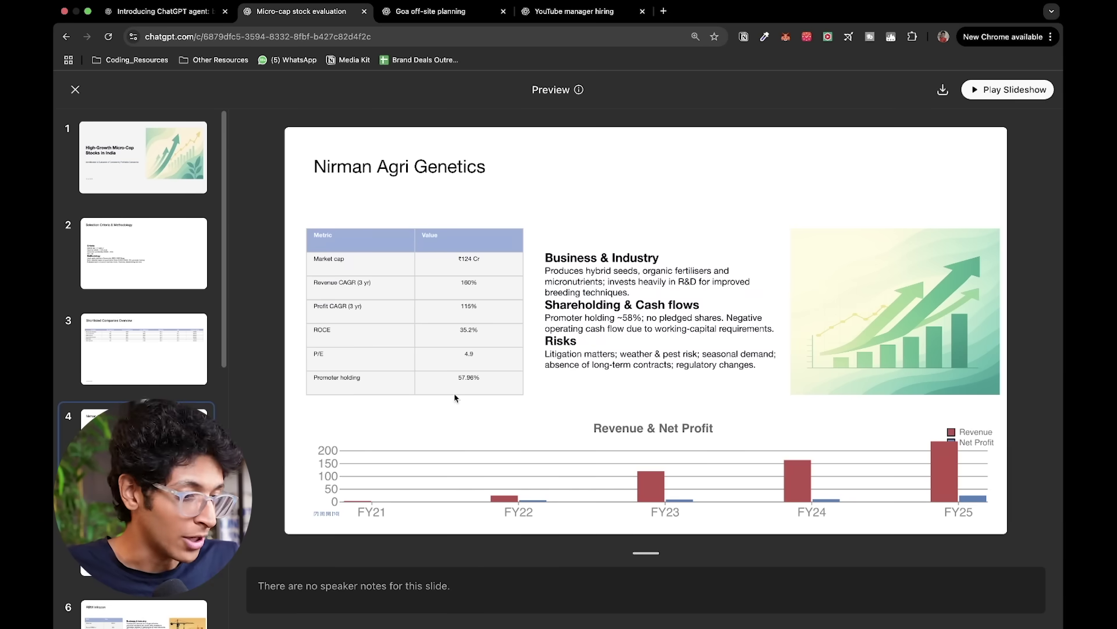
{"action": "key", "text": "Down"}
{"action": "key", "text": "Down"}
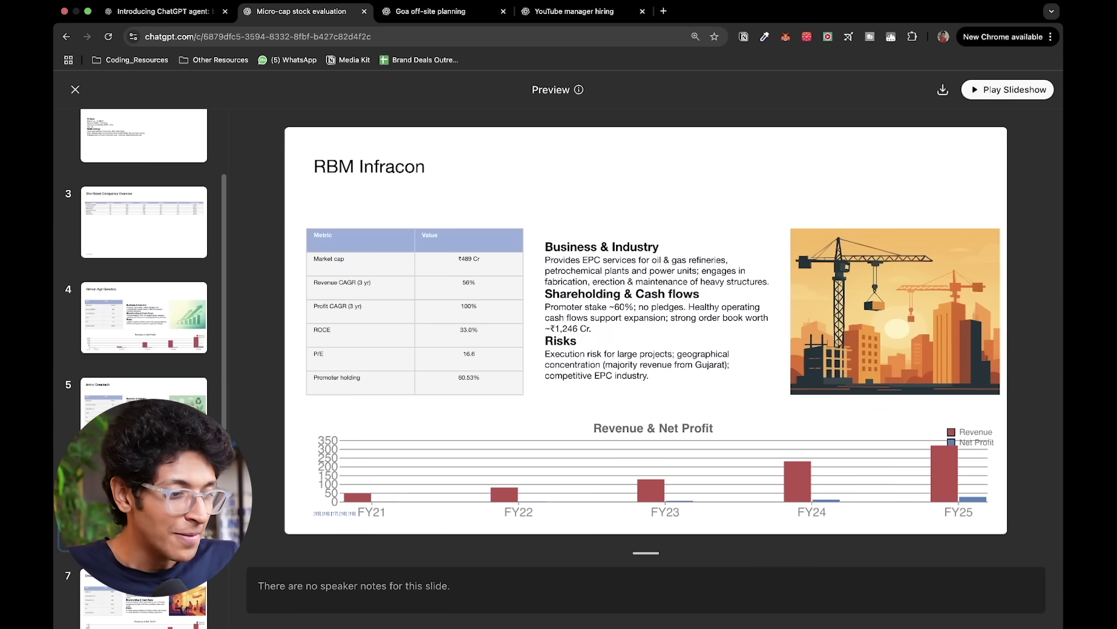
{"action": "scroll", "coordinate": [175, 186], "scroll_direction": "up", "scroll_amount": 1}
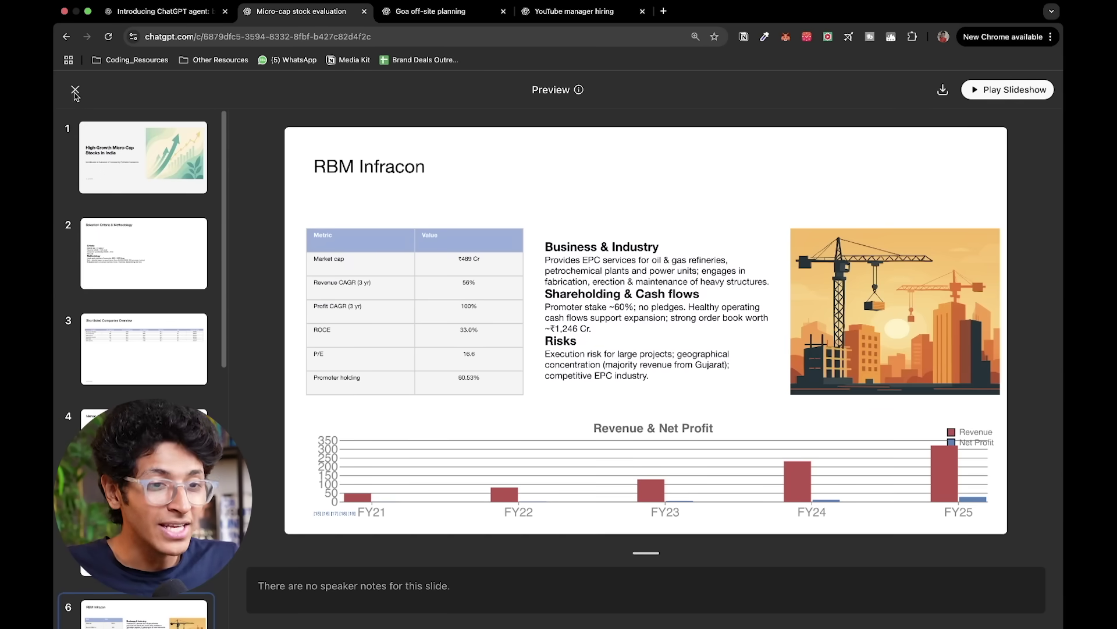
{"action": "left_click", "coordinate": [75, 91]}
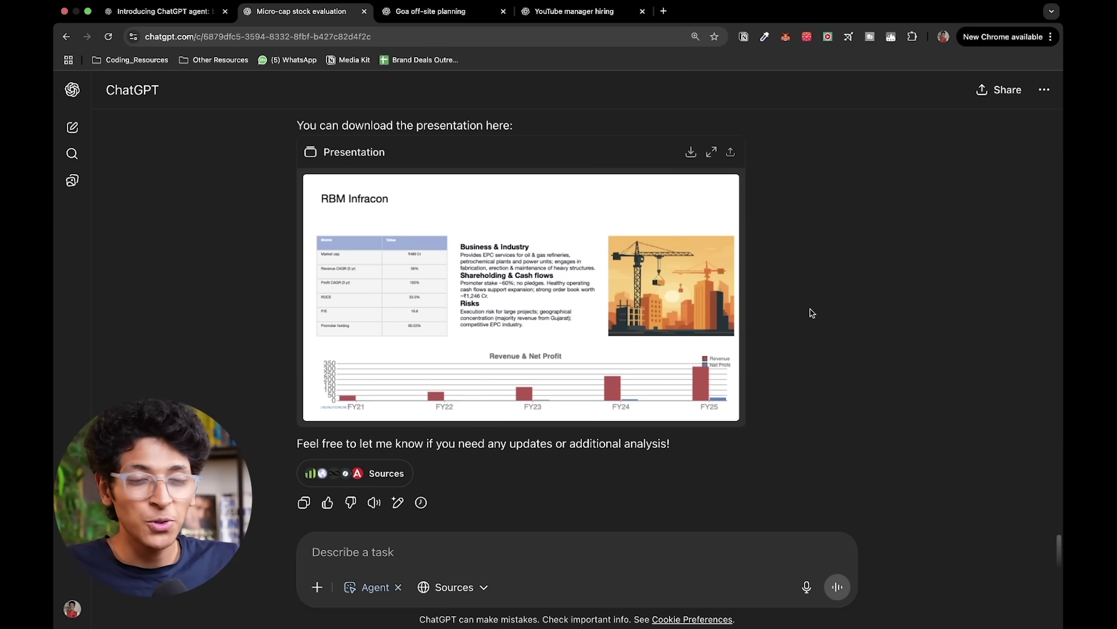
Reopen the presentation preview briefly, close it again, and scroll back up the chat
{"action": "left_click", "coordinate": [712, 152]}
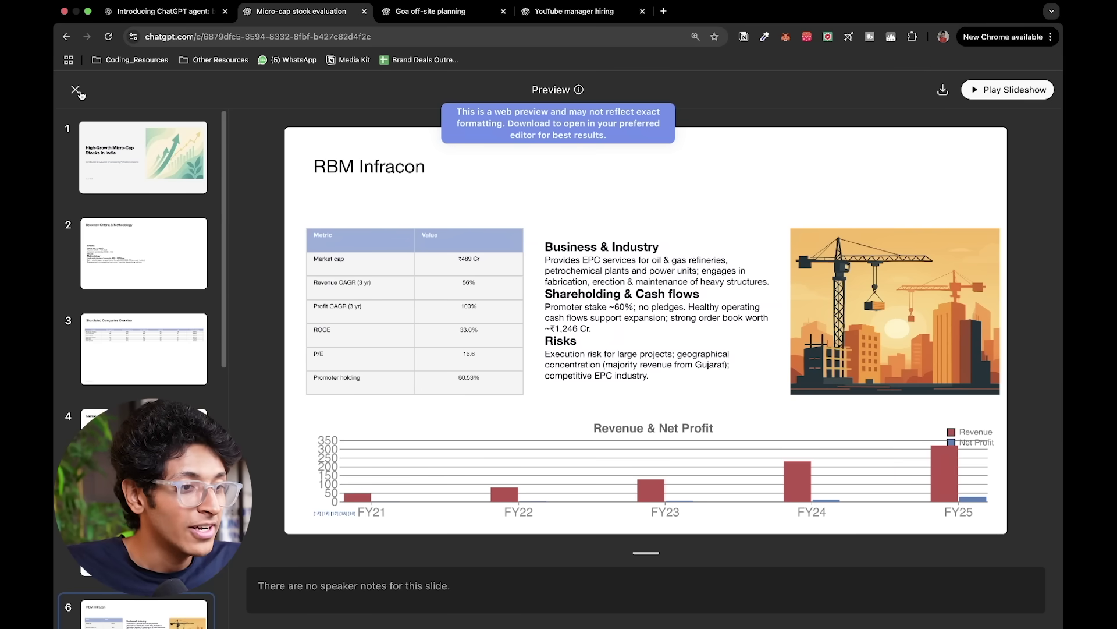
{"action": "left_click", "coordinate": [76, 90]}
{"action": "scroll", "coordinate": [236, 309], "scroll_direction": "up", "scroll_amount": 10}
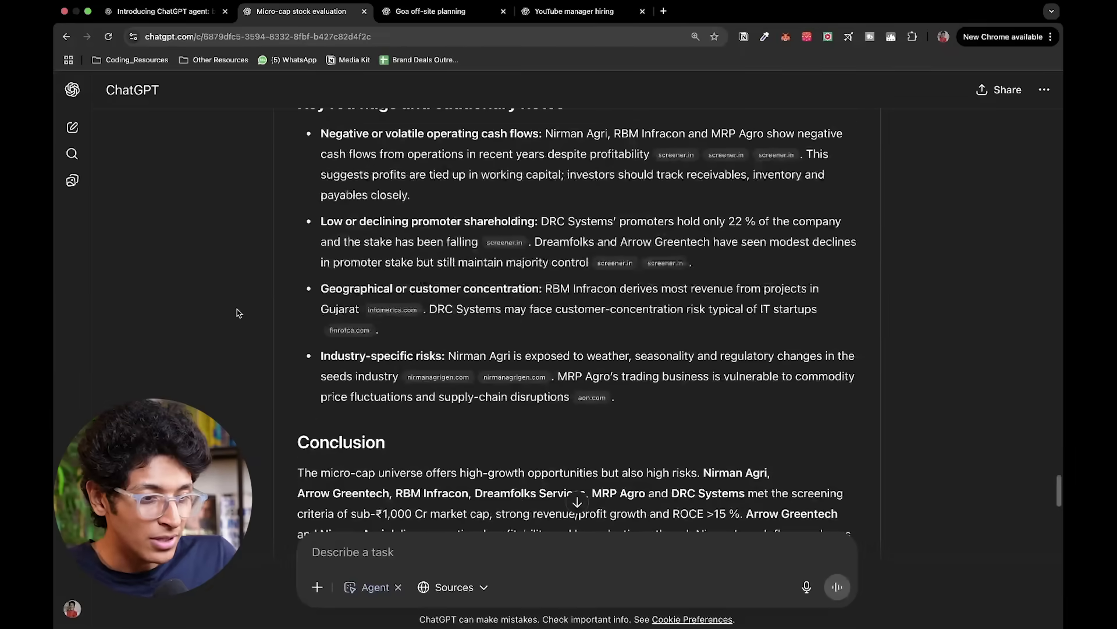
{"action": "scroll", "coordinate": [236, 309], "scroll_direction": "up", "scroll_amount": 6}
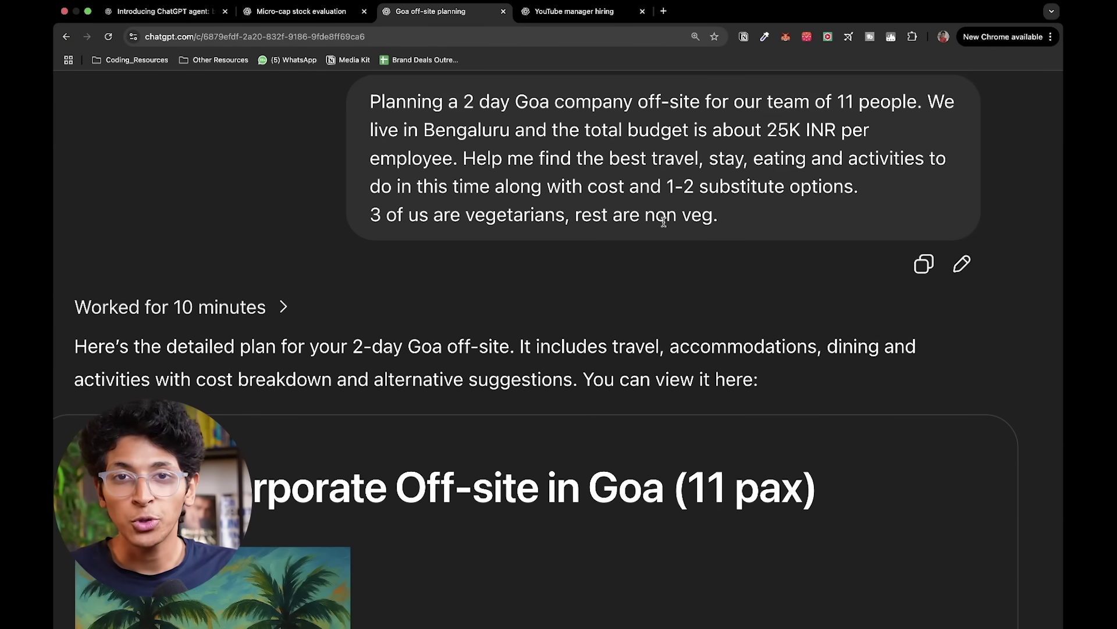
Highlight the Goa prompt's constraints: 11 people, 25K INR per-employee budget, and 3 vegetarians
{"action": "left_click_drag", "start_coordinate": [812, 114], "coordinate": [924, 101]}
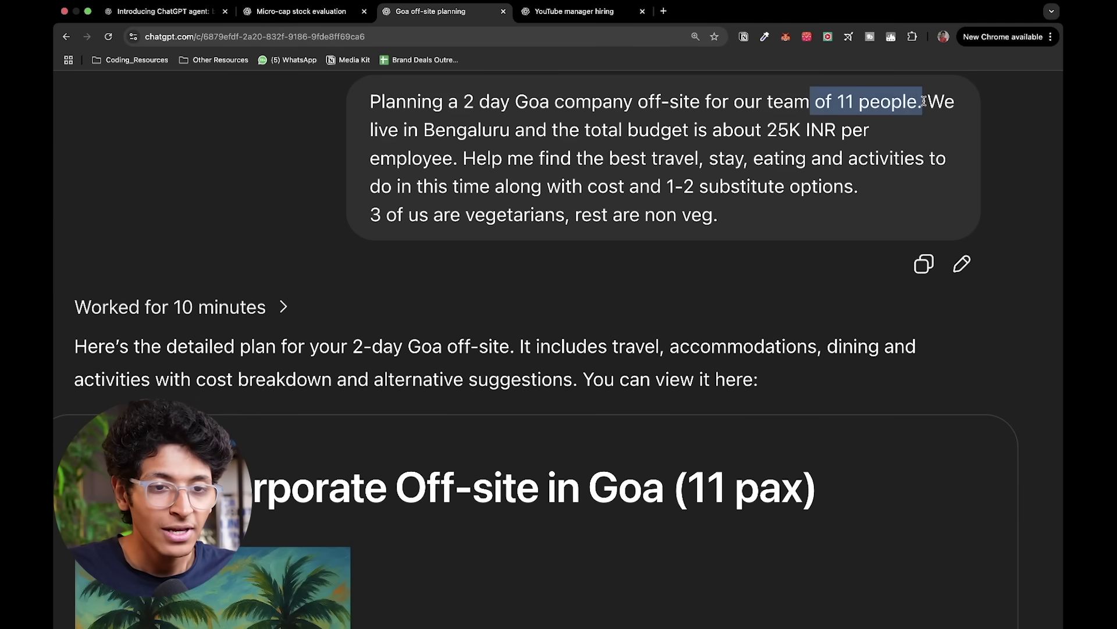
{"action": "left_click_drag", "start_coordinate": [699, 129], "coordinate": [850, 130]}
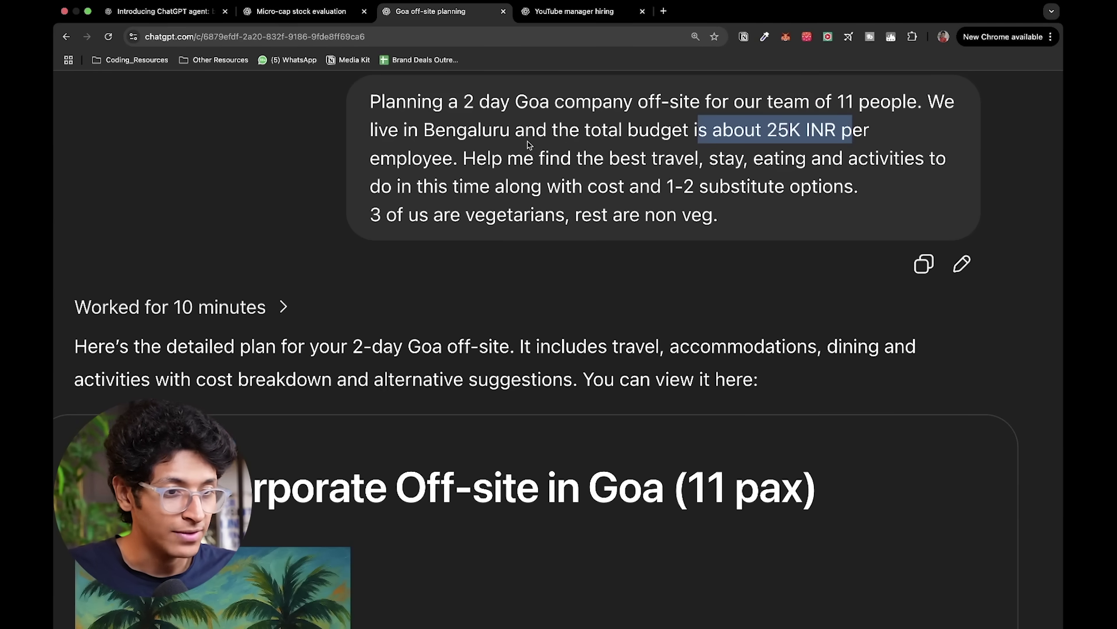
{"action": "left_click_drag", "start_coordinate": [374, 215], "coordinate": [719, 216]}
{"action": "left_click_drag", "start_coordinate": [457, 100], "coordinate": [555, 100]}
{"action": "left_click", "coordinate": [553, 175]}
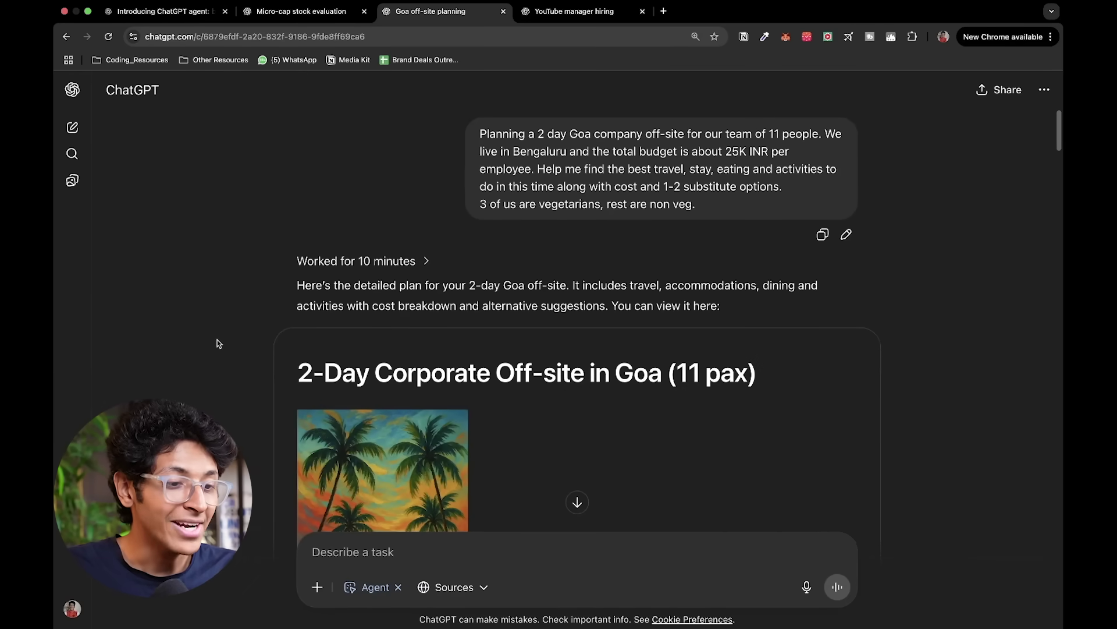
Scroll through the travel, accommodation, eating and activity tables down to Mandovi River cruises
{"action": "scroll", "coordinate": [219, 344], "scroll_direction": "down", "scroll_amount": 10}
{"action": "scroll", "coordinate": [576, 320], "scroll_direction": "down", "scroll_amount": 3}
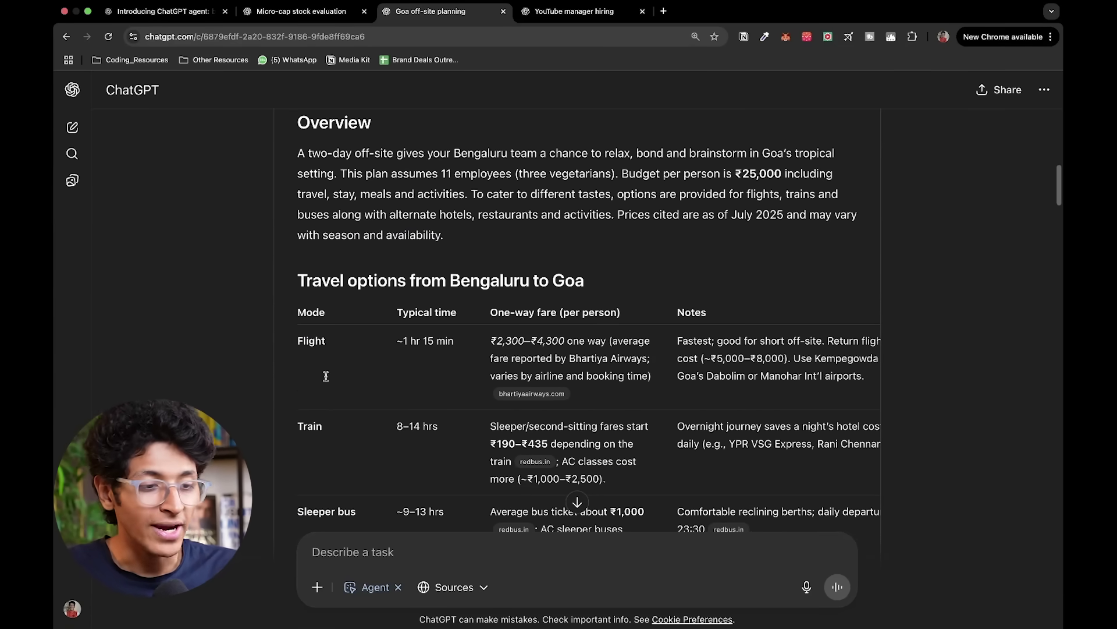
{"action": "scroll", "coordinate": [476, 373], "scroll_direction": "down", "scroll_amount": 3}
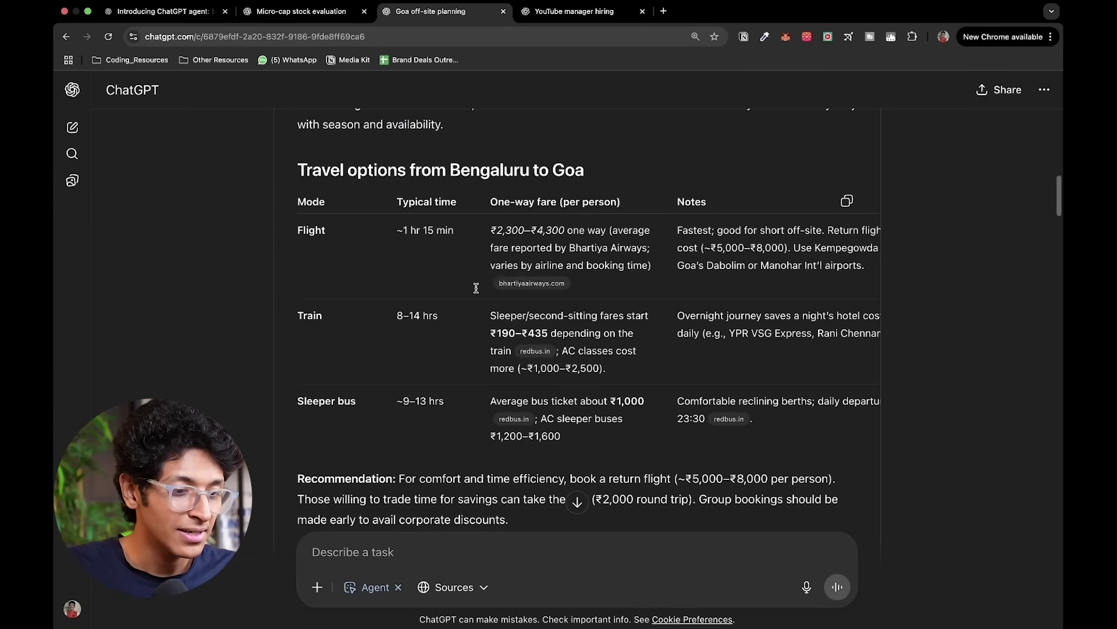
{"action": "scroll", "coordinate": [476, 288], "scroll_direction": "down", "scroll_amount": 10}
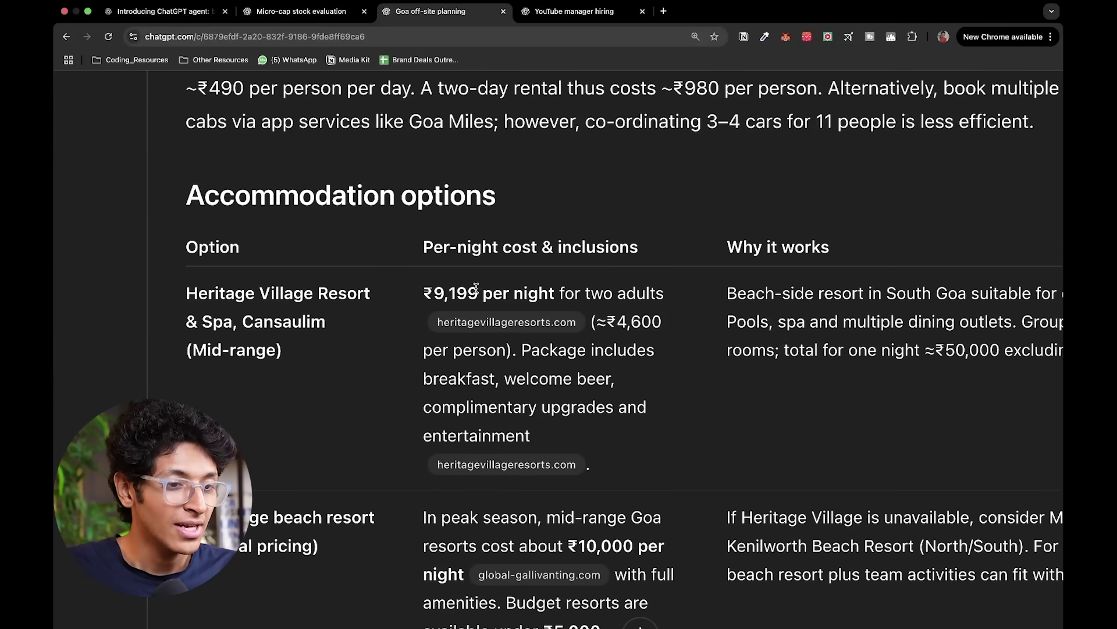
{"action": "scroll", "coordinate": [348, 319], "scroll_direction": "down", "scroll_amount": 3}
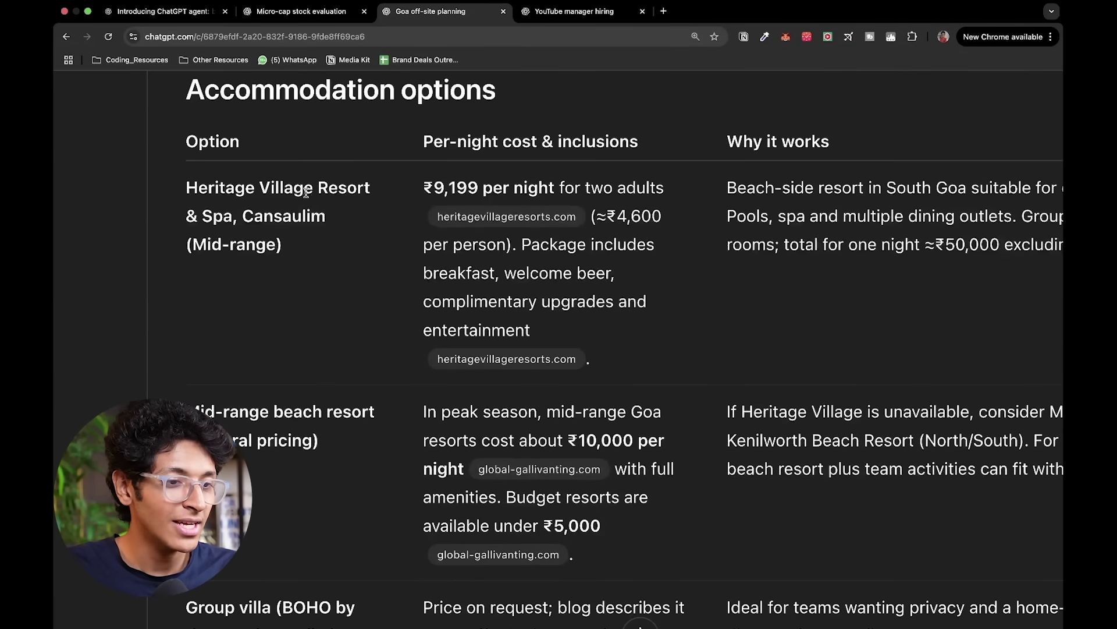
{"action": "scroll", "coordinate": [409, 407], "scroll_direction": "down", "scroll_amount": 7}
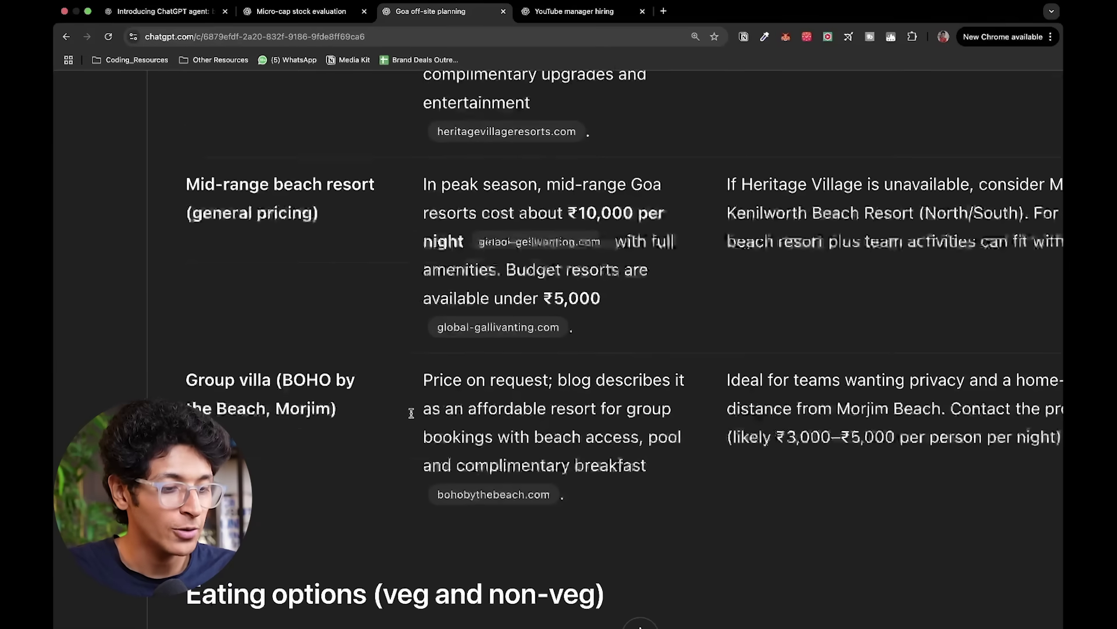
{"action": "scroll", "coordinate": [412, 413], "scroll_direction": "down", "scroll_amount": 5}
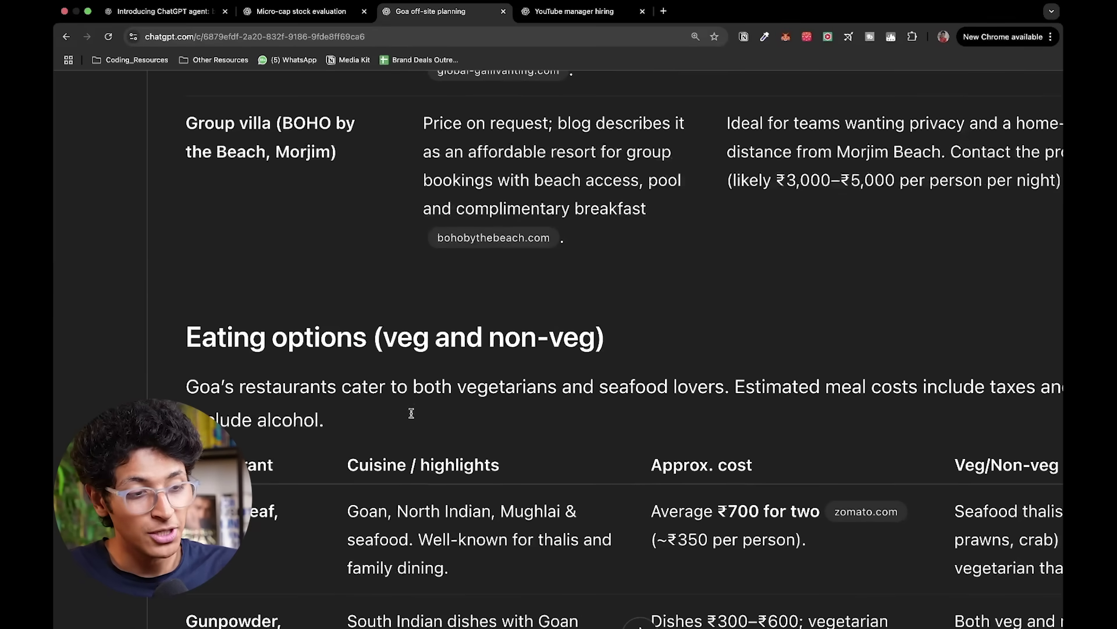
{"action": "scroll", "coordinate": [411, 413], "scroll_direction": "down", "scroll_amount": 2}
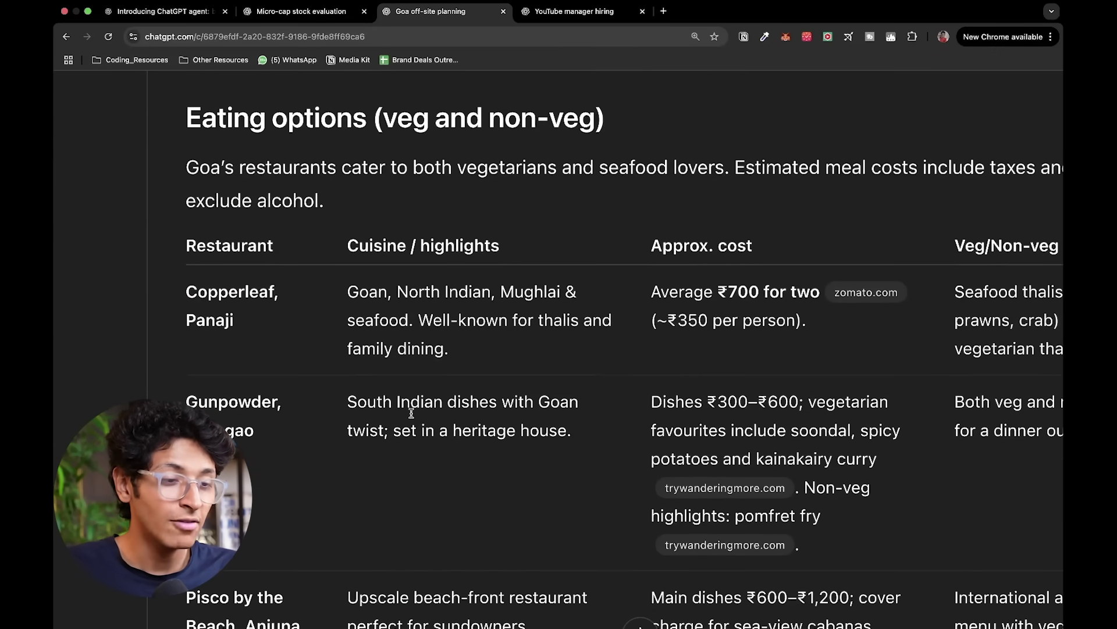
{"action": "scroll", "coordinate": [412, 413], "scroll_direction": "down", "scroll_amount": 10}
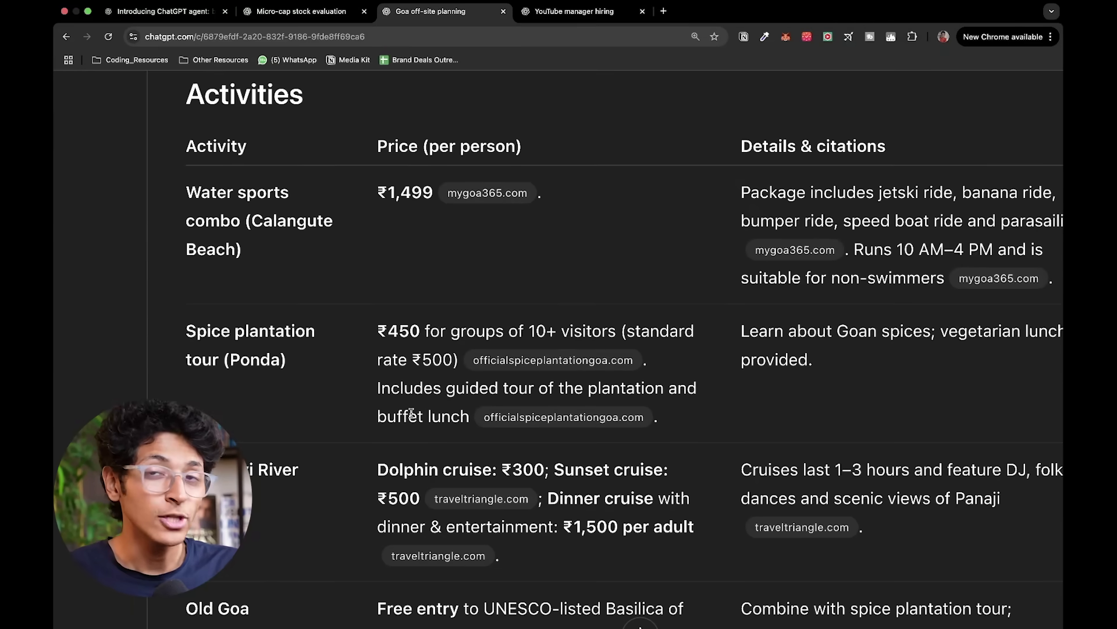
{"action": "scroll", "coordinate": [412, 412], "scroll_direction": "down", "scroll_amount": 3}
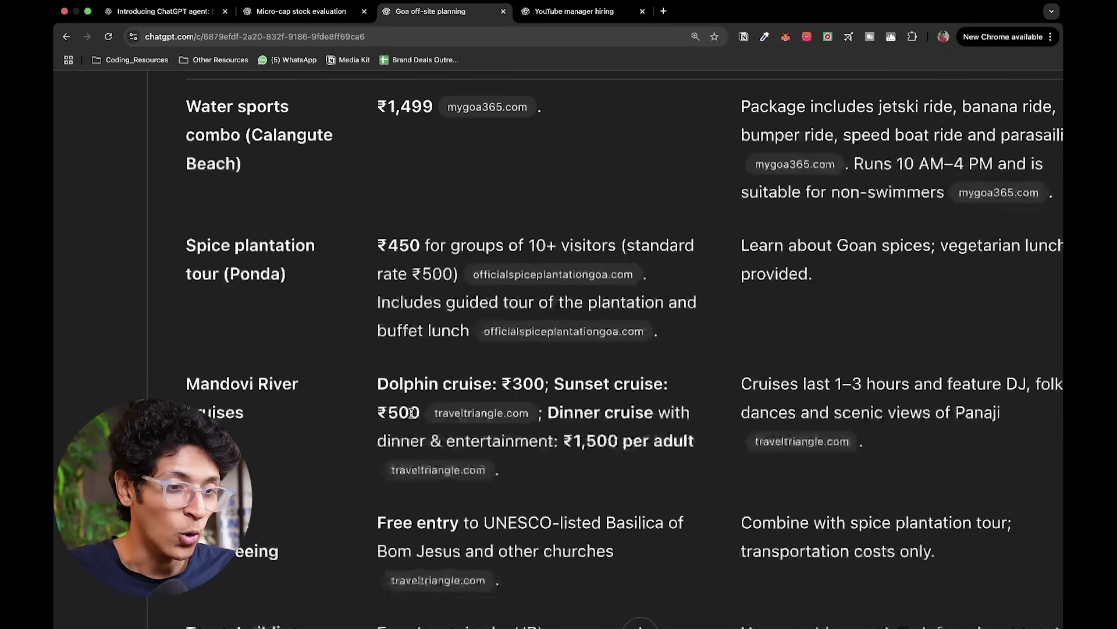
{"action": "scroll", "coordinate": [411, 412], "scroll_direction": "up", "scroll_amount": 1}
{"action": "scroll", "coordinate": [411, 413], "scroll_direction": "down", "scroll_amount": 3}
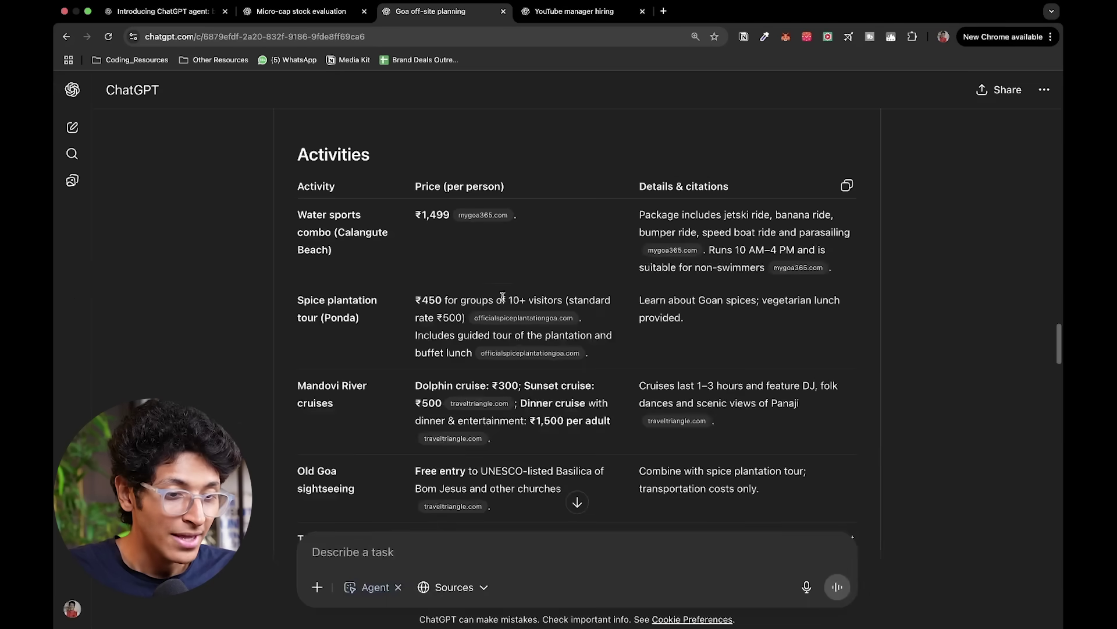
{"action": "scroll", "coordinate": [530, 333], "scroll_direction": "down", "scroll_amount": 3}
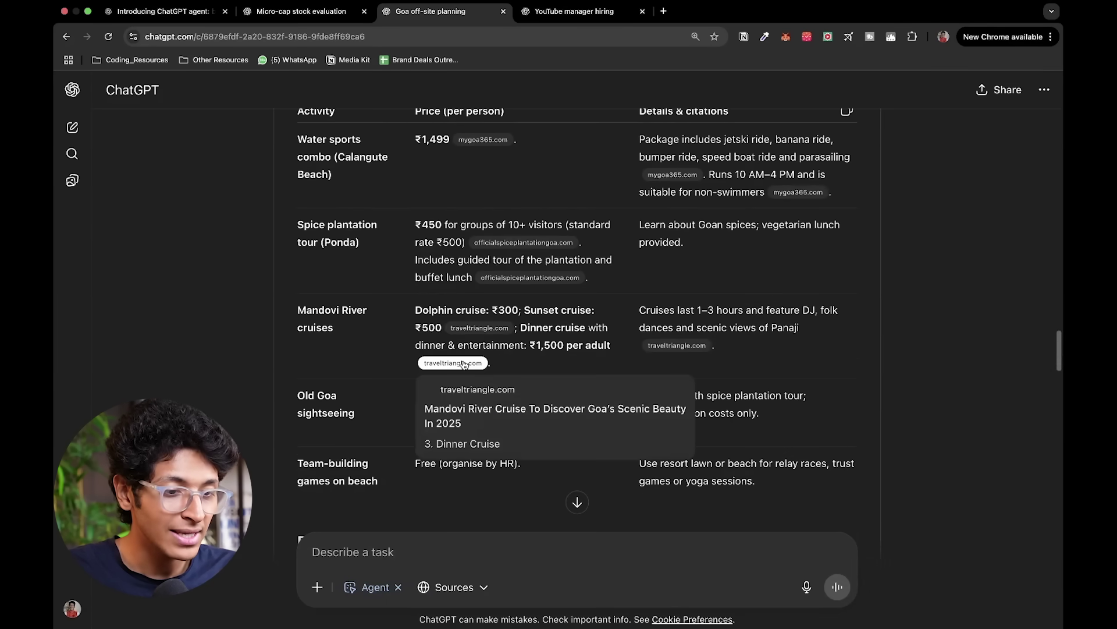
Open the TravelTriangle Mandovi cruise source, check the Dinner Cruise section, and dismiss the popup
{"action": "left_click", "coordinate": [464, 363]}
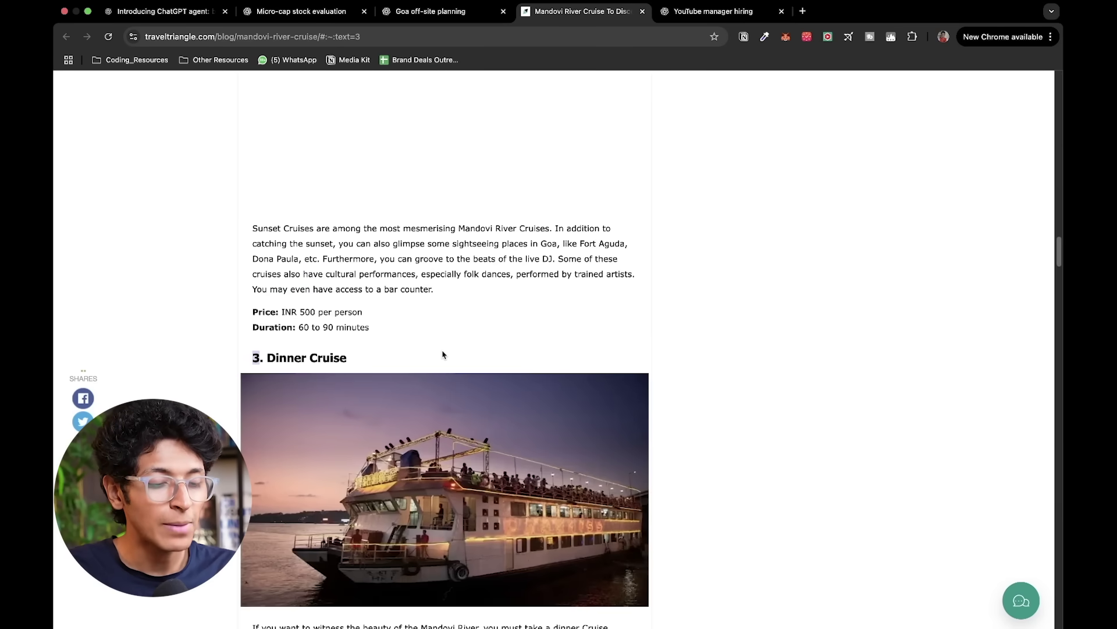
{"action": "scroll", "coordinate": [446, 352], "scroll_direction": "down", "scroll_amount": 3}
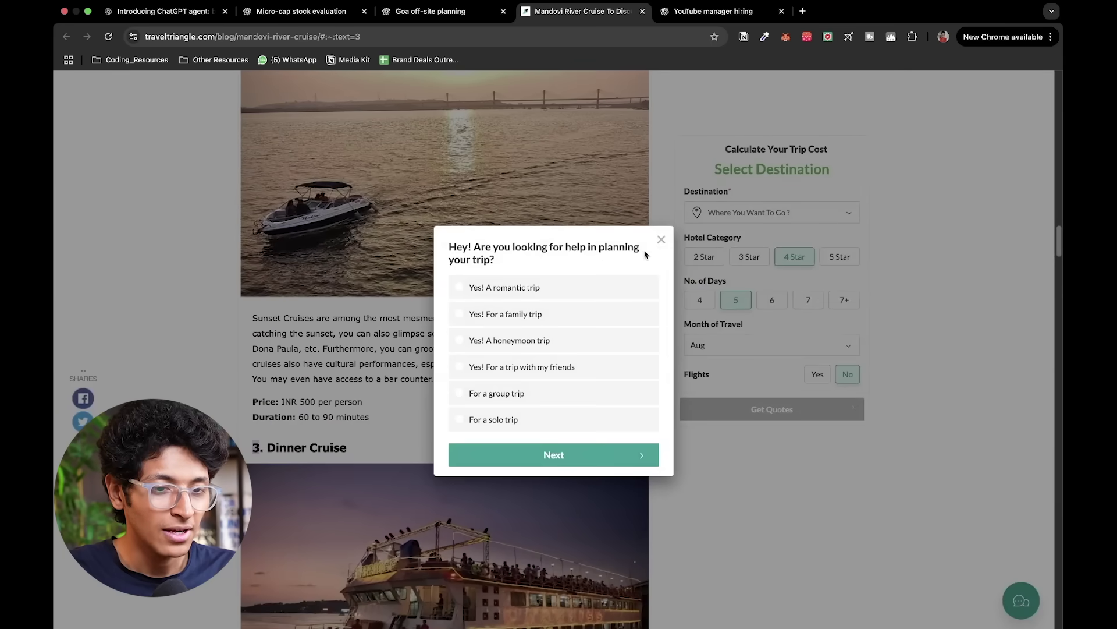
{"action": "left_click", "coordinate": [658, 243]}
Return to the Goa plan and review the 2-Day Itinerary, emphasising the evening departure details
{"action": "key", "text": "super+w"}
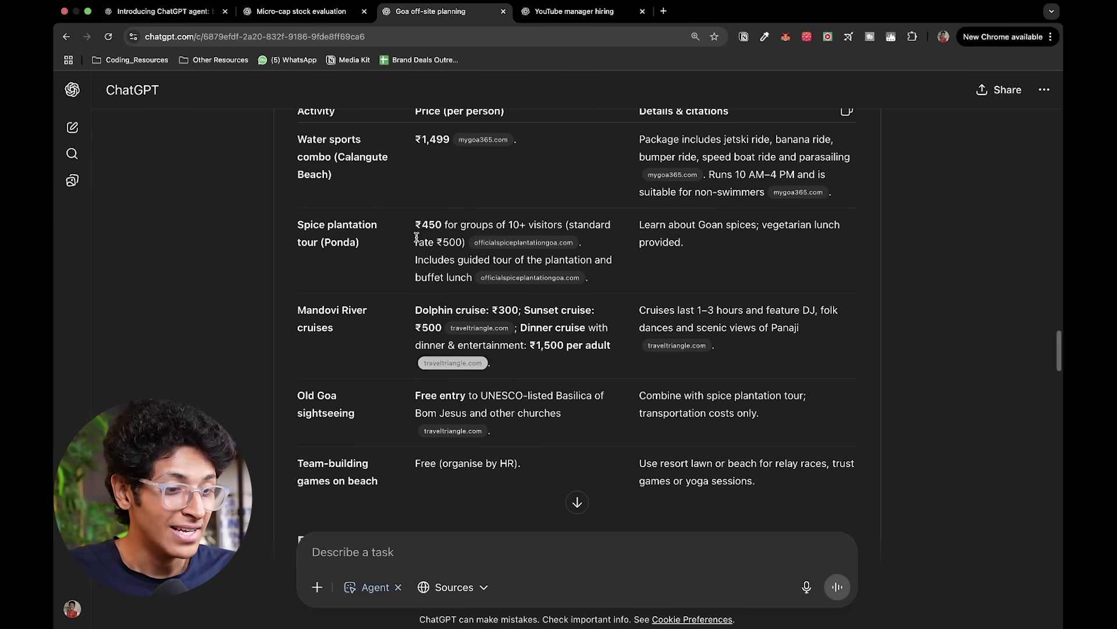
{"action": "scroll", "coordinate": [358, 352], "scroll_direction": "down", "scroll_amount": 5}
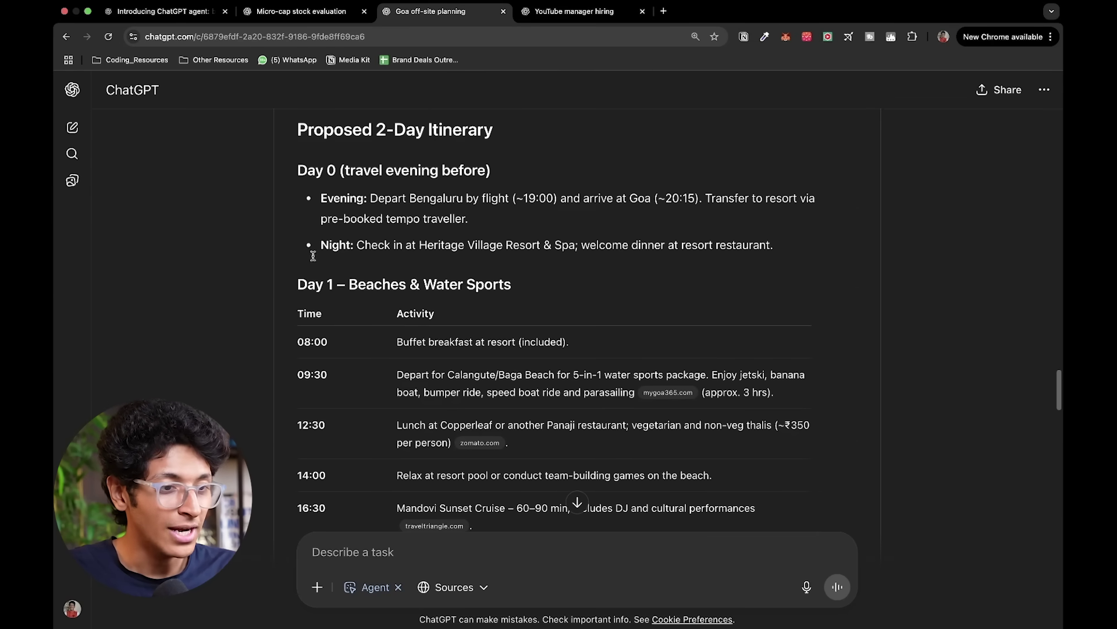
{"action": "left_click_drag", "start_coordinate": [379, 128], "coordinate": [500, 127]}
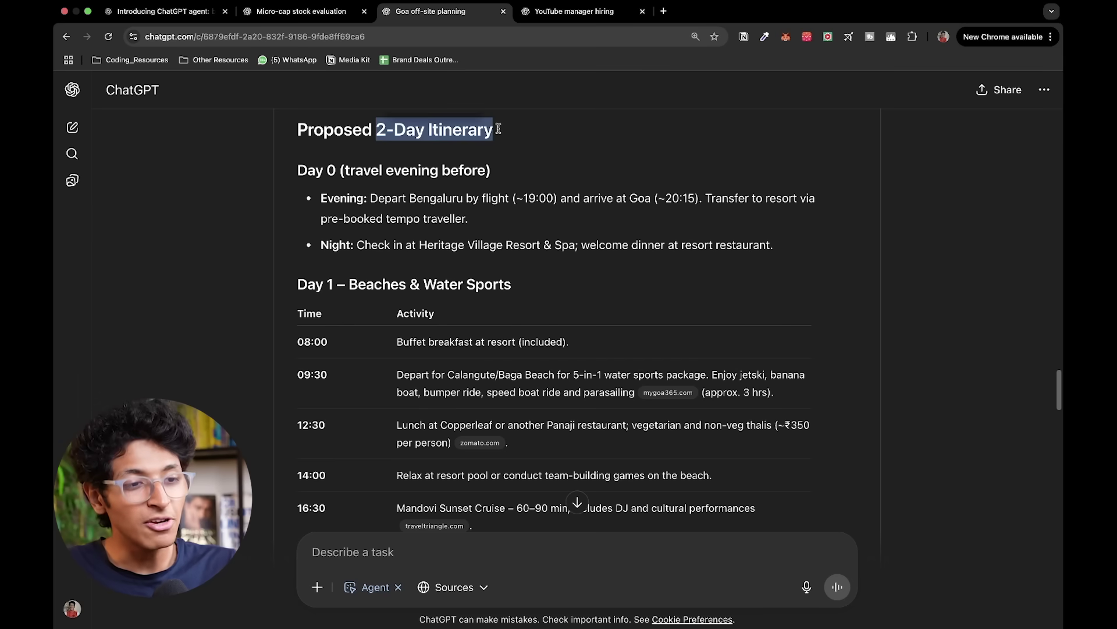
{"action": "left_click", "coordinate": [439, 135]}
{"action": "scroll", "coordinate": [248, 373], "scroll_direction": "down", "scroll_amount": 8}
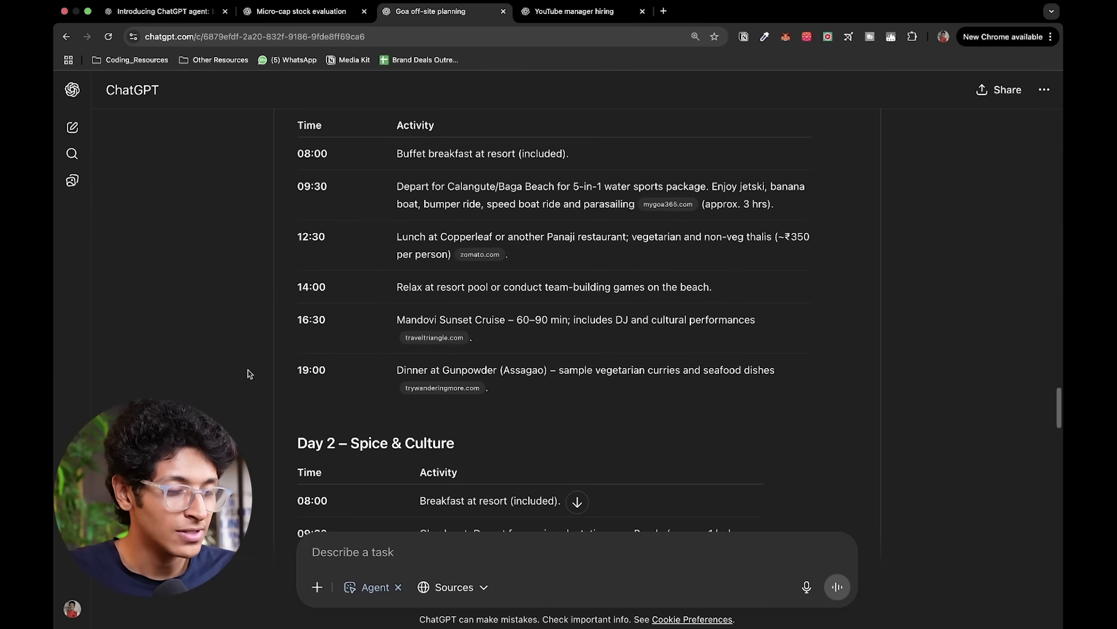
{"action": "scroll", "coordinate": [249, 373], "scroll_direction": "down", "scroll_amount": 3}
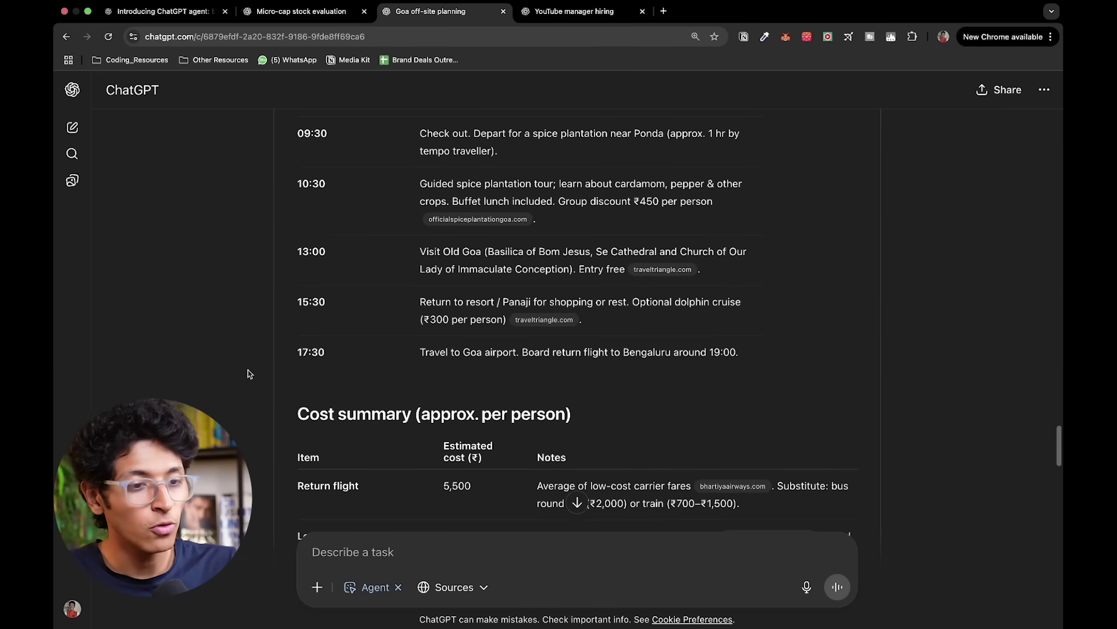
{"action": "scroll", "coordinate": [248, 373], "scroll_direction": "up", "scroll_amount": 11}
{"action": "scroll", "coordinate": [248, 373], "scroll_direction": "up", "scroll_amount": 1}
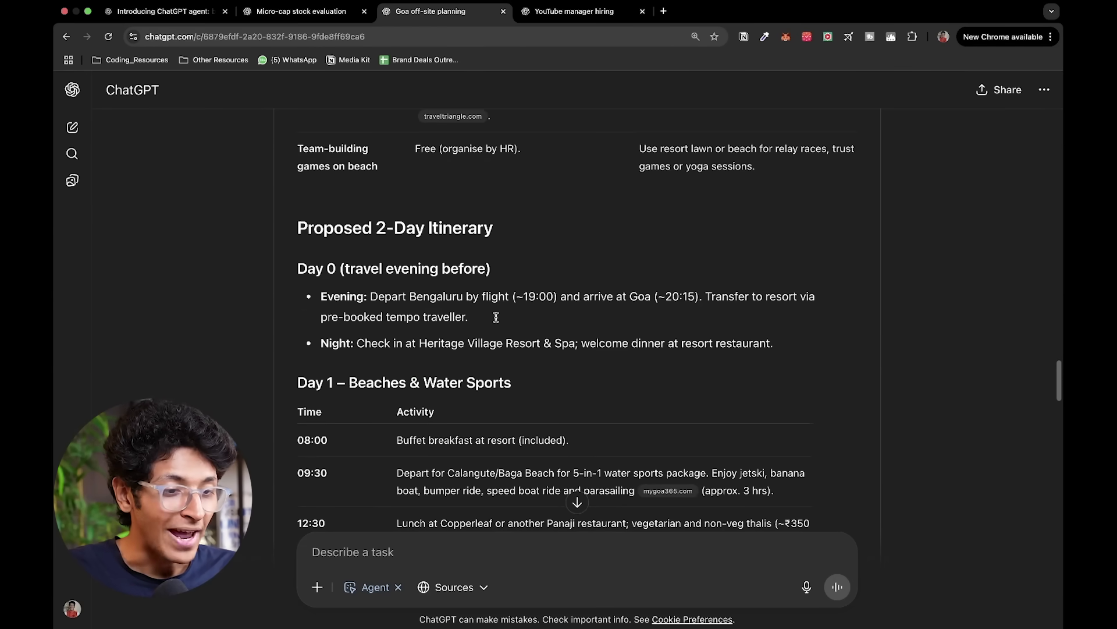
{"action": "scroll", "coordinate": [495, 317], "scroll_direction": "up", "scroll_amount": 3}
{"action": "left_click_drag", "start_coordinate": [454, 283], "coordinate": [798, 283]}
{"action": "left_click", "coordinate": [761, 316]}
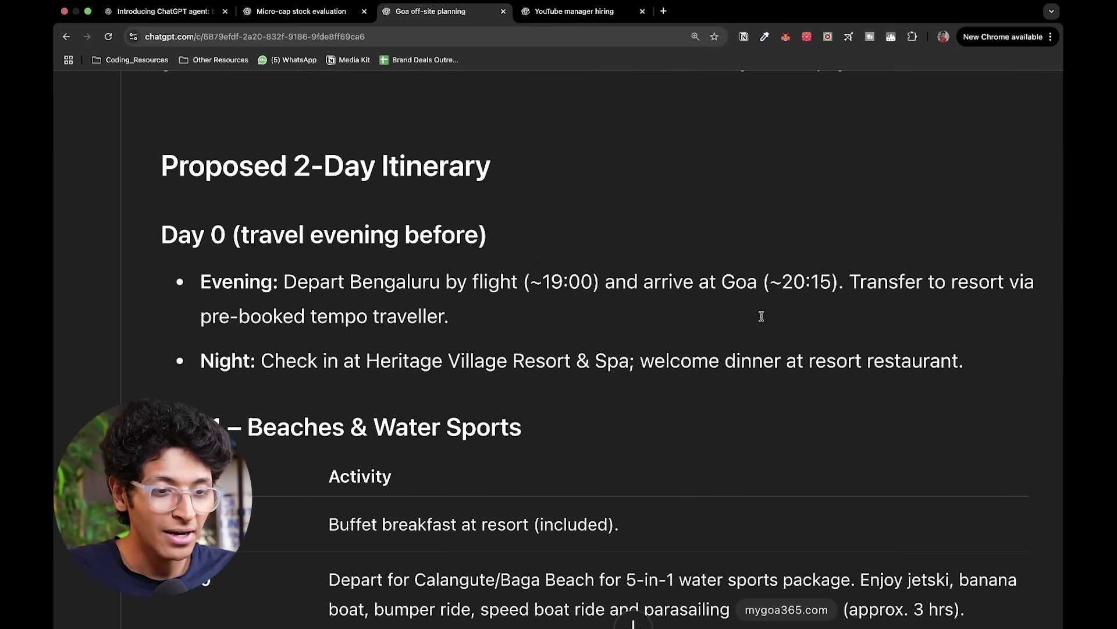
Review the Cost summary rows and the ₹16,029 per-person total, then scroll to the Conclusion
{"action": "scroll", "coordinate": [674, 330], "scroll_direction": "down", "scroll_amount": 3}
{"action": "scroll", "coordinate": [673, 330], "scroll_direction": "down", "scroll_amount": 12}
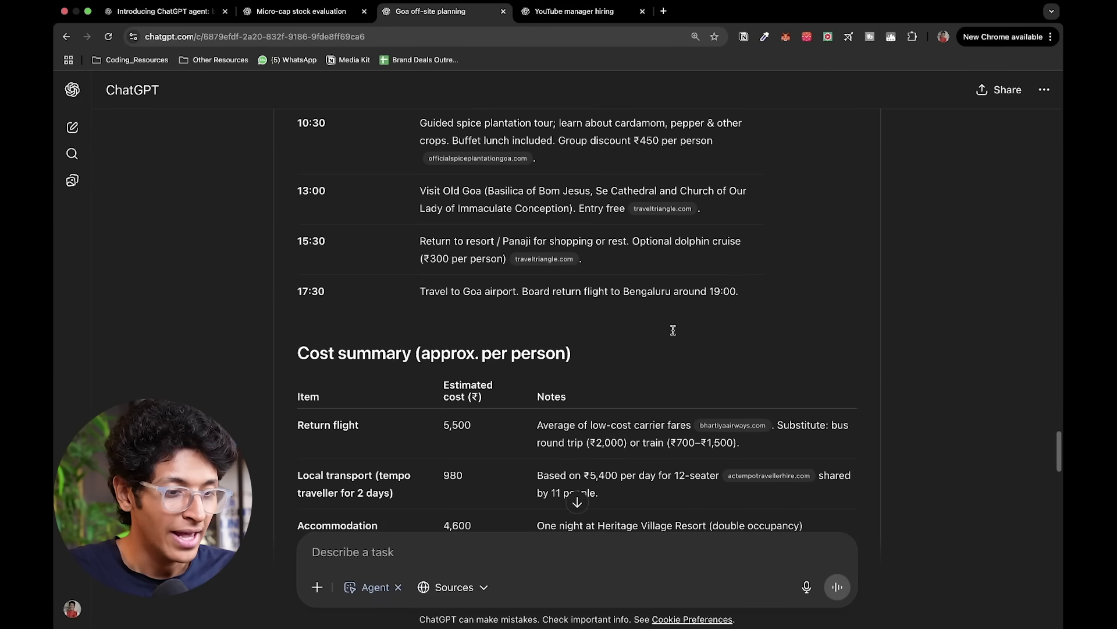
{"action": "scroll", "coordinate": [673, 330], "scroll_direction": "down", "scroll_amount": 3}
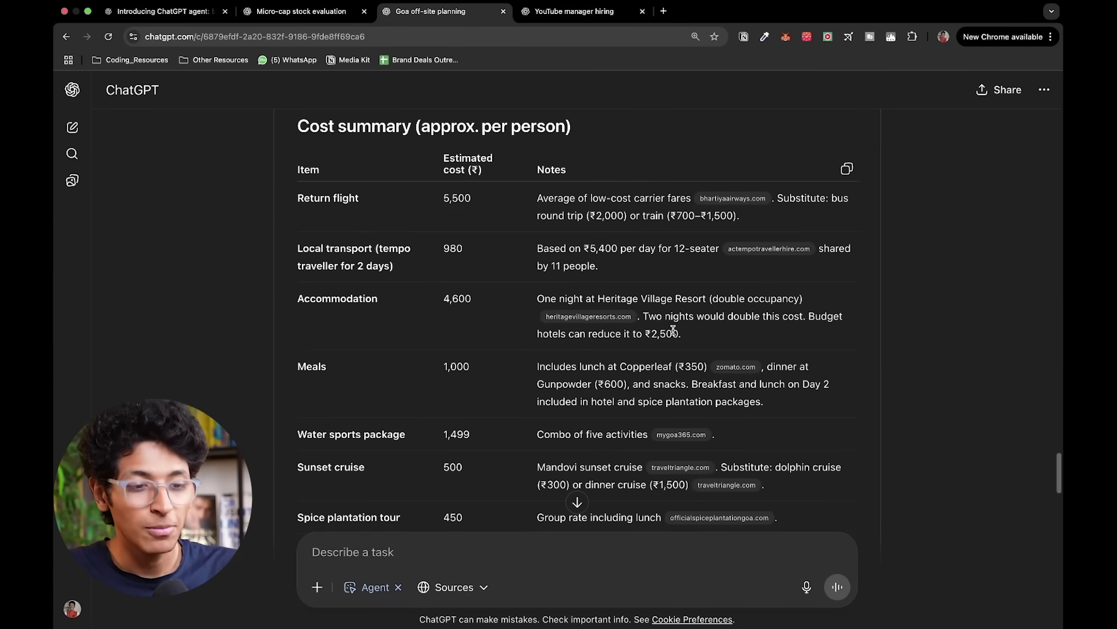
{"action": "left_click_drag", "start_coordinate": [326, 148], "coordinate": [370, 269]}
{"action": "scroll", "coordinate": [314, 365], "scroll_direction": "down", "scroll_amount": 3}
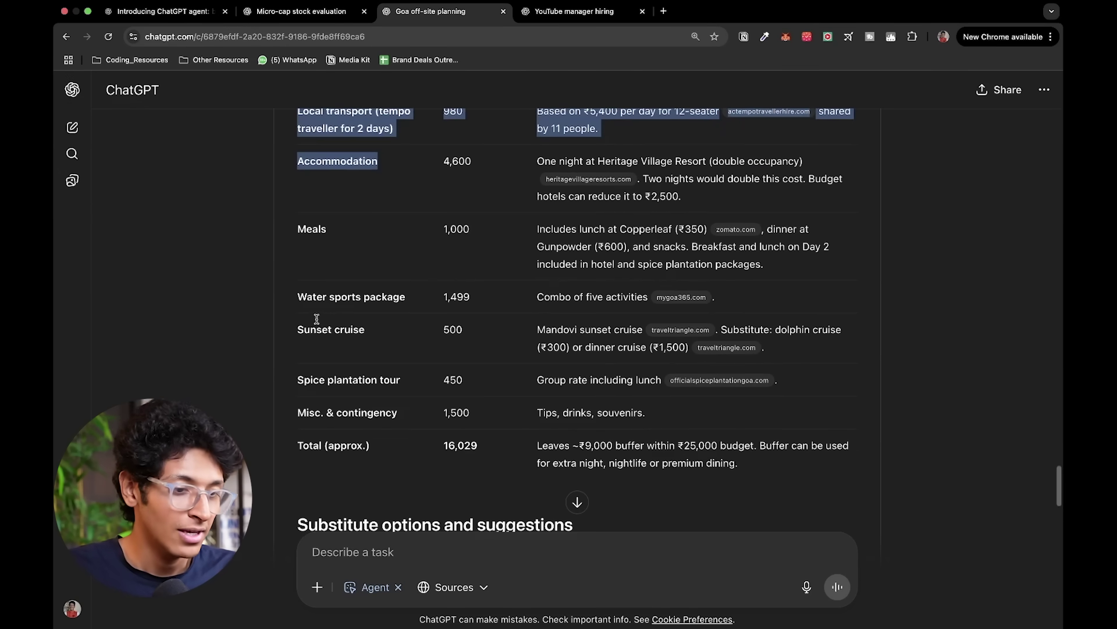
{"action": "left_click_drag", "start_coordinate": [310, 329], "coordinate": [316, 377]}
{"action": "left_click", "coordinate": [363, 418]}
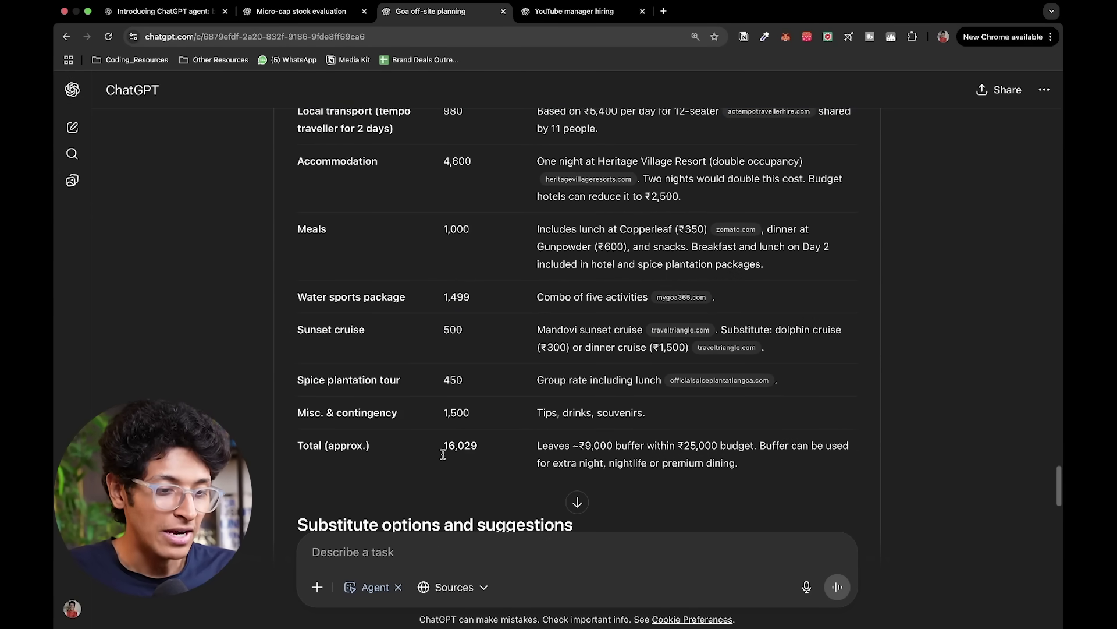
{"action": "left_click_drag", "start_coordinate": [445, 436], "coordinate": [601, 437]}
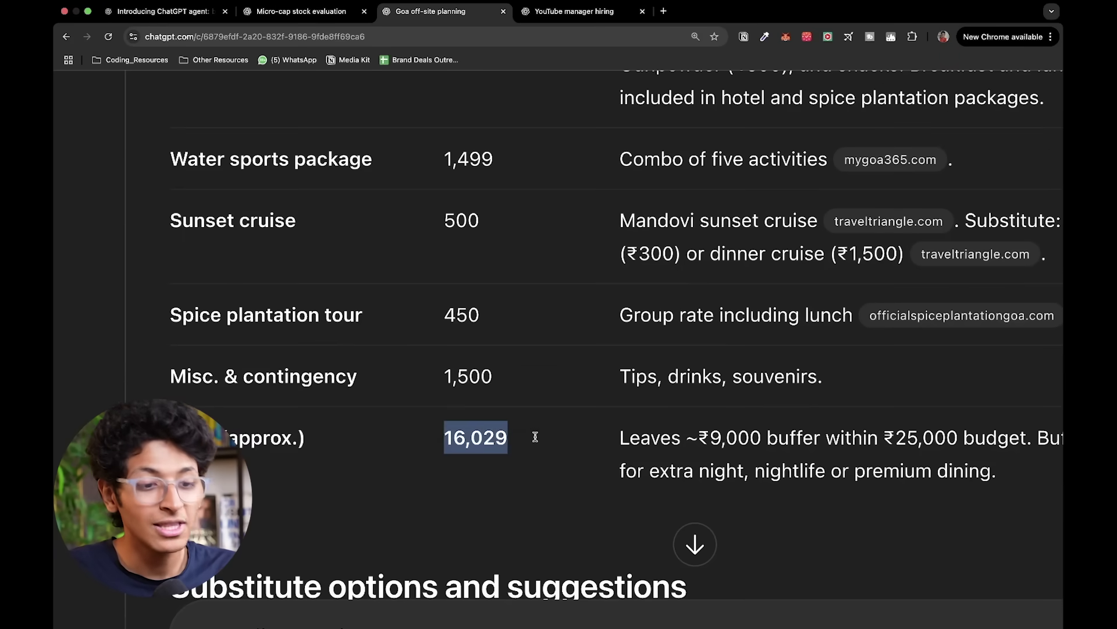
{"action": "left_click", "coordinate": [479, 438]}
{"action": "scroll", "coordinate": [578, 438], "scroll_direction": "down", "scroll_amount": 5}
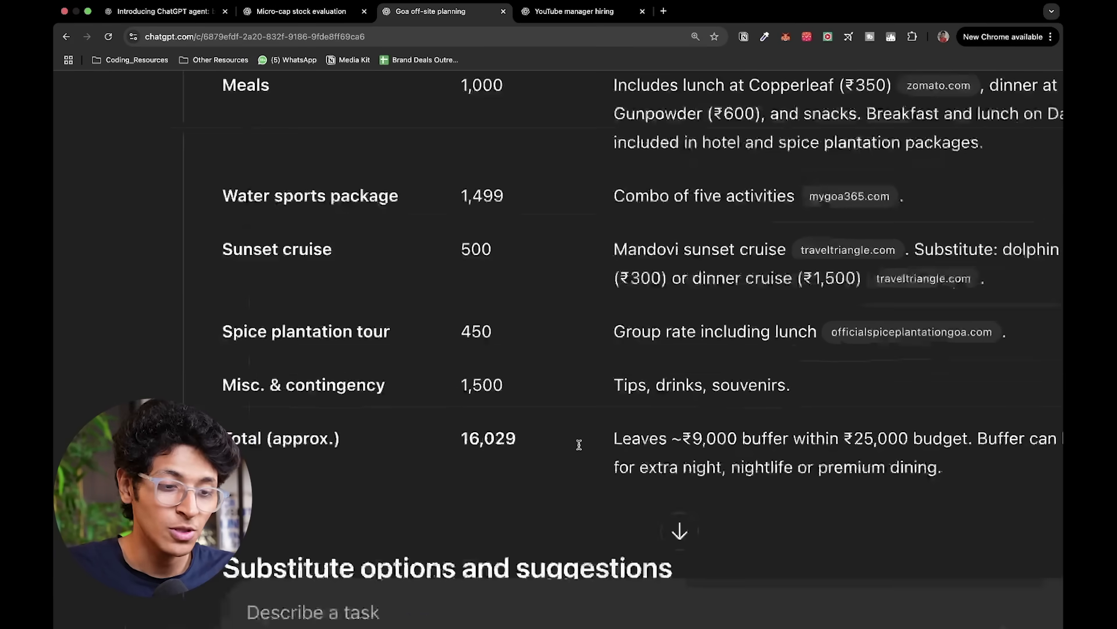
{"action": "scroll", "coordinate": [579, 442], "scroll_direction": "down", "scroll_amount": 10}
{"action": "scroll", "coordinate": [579, 445], "scroll_direction": "down", "scroll_amount": 5}
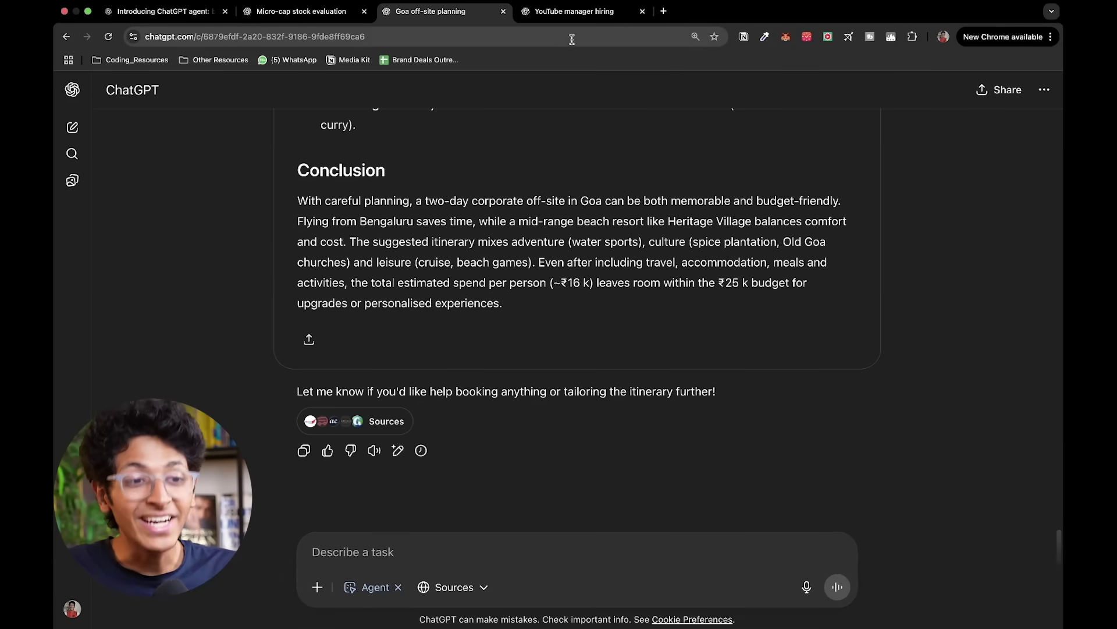
Review the YouTube manager hiring chat, highlighting the job request's LinkedIn candidate search ask
{"action": "left_click", "coordinate": [569, 18]}
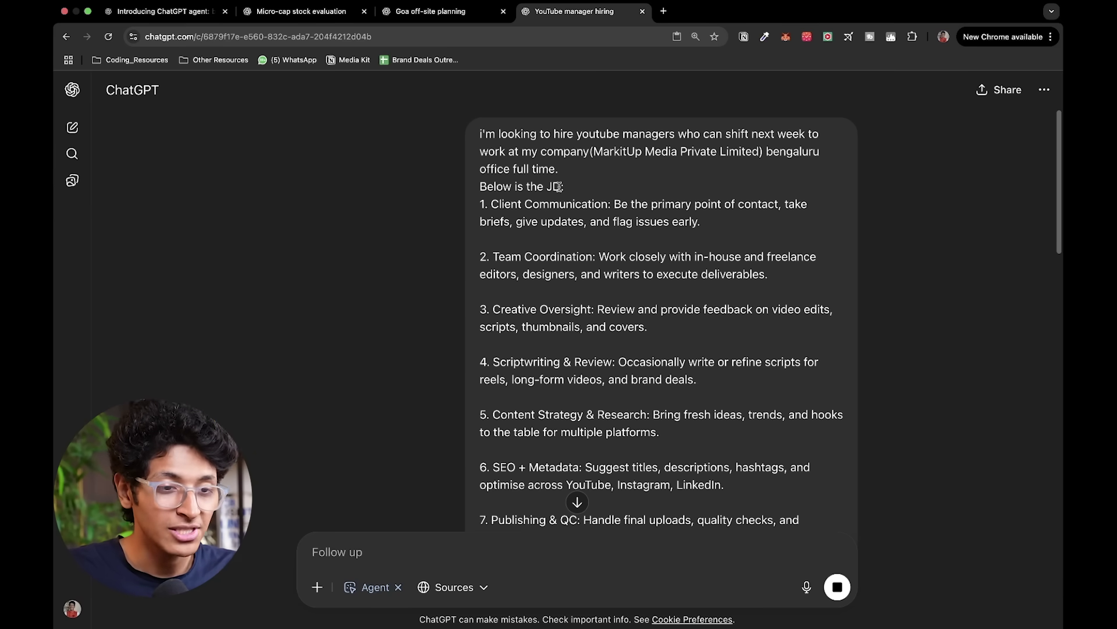
{"action": "scroll", "coordinate": [570, 346], "scroll_direction": "down", "scroll_amount": 4}
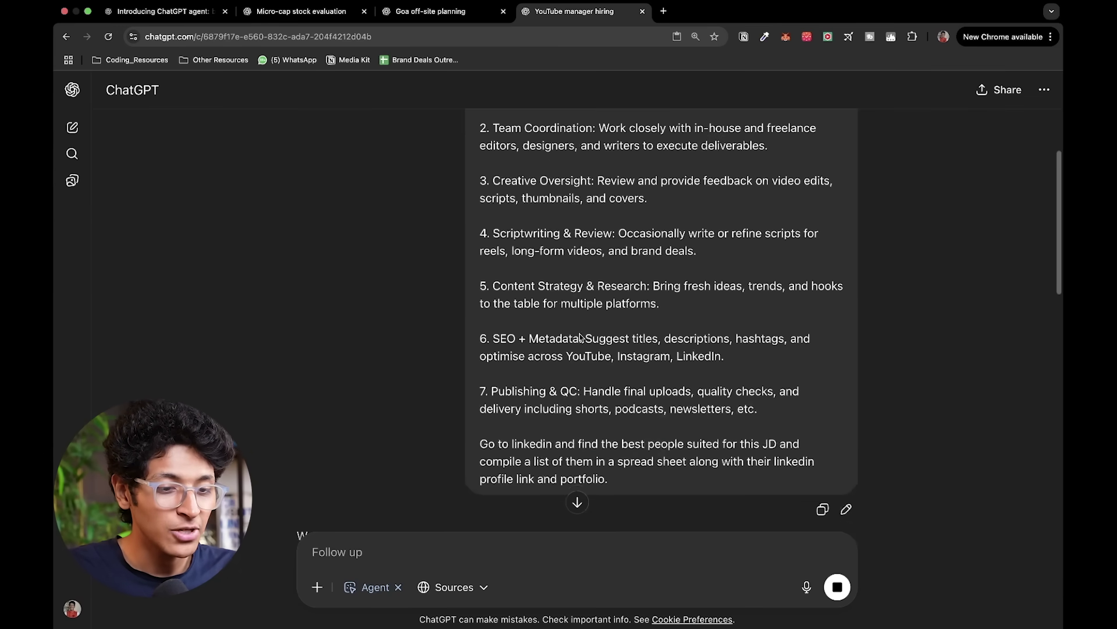
{"action": "left_click_drag", "start_coordinate": [538, 350], "coordinate": [759, 378]}
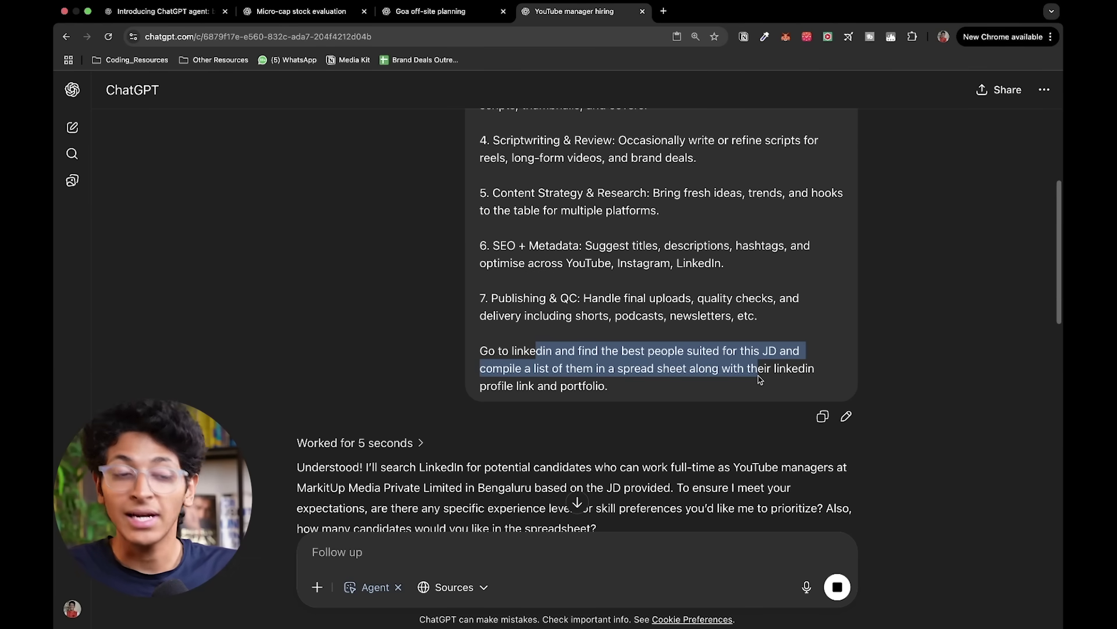
{"action": "left_click_drag", "start_coordinate": [759, 378], "coordinate": [759, 386]}
{"action": "left_click", "coordinate": [759, 387]}
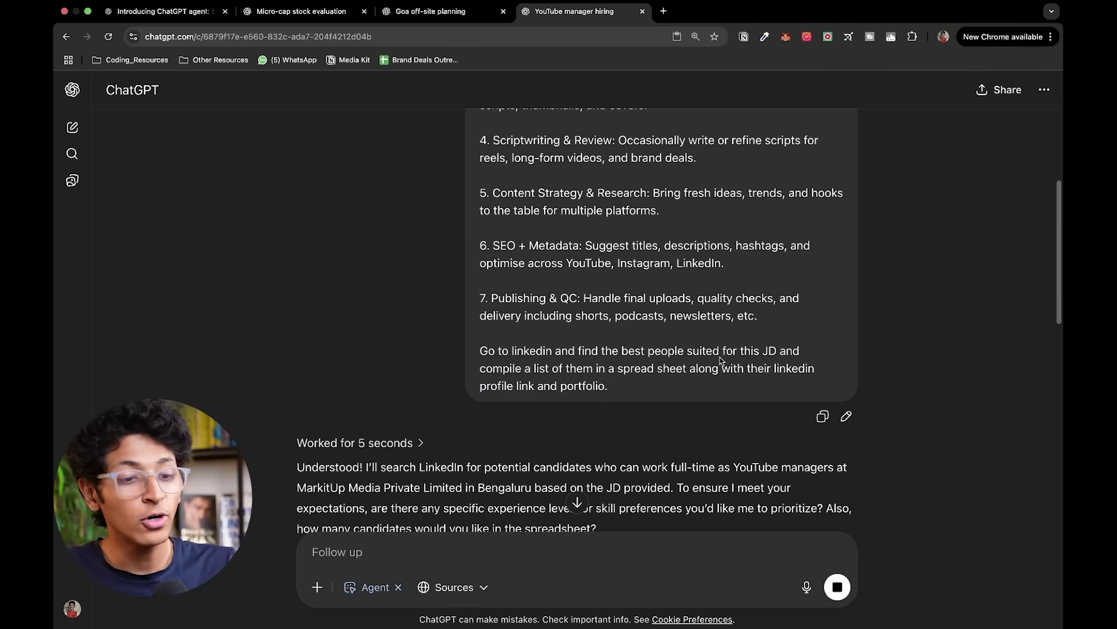
{"action": "scroll", "coordinate": [722, 361], "scroll_direction": "down", "scroll_amount": 4}
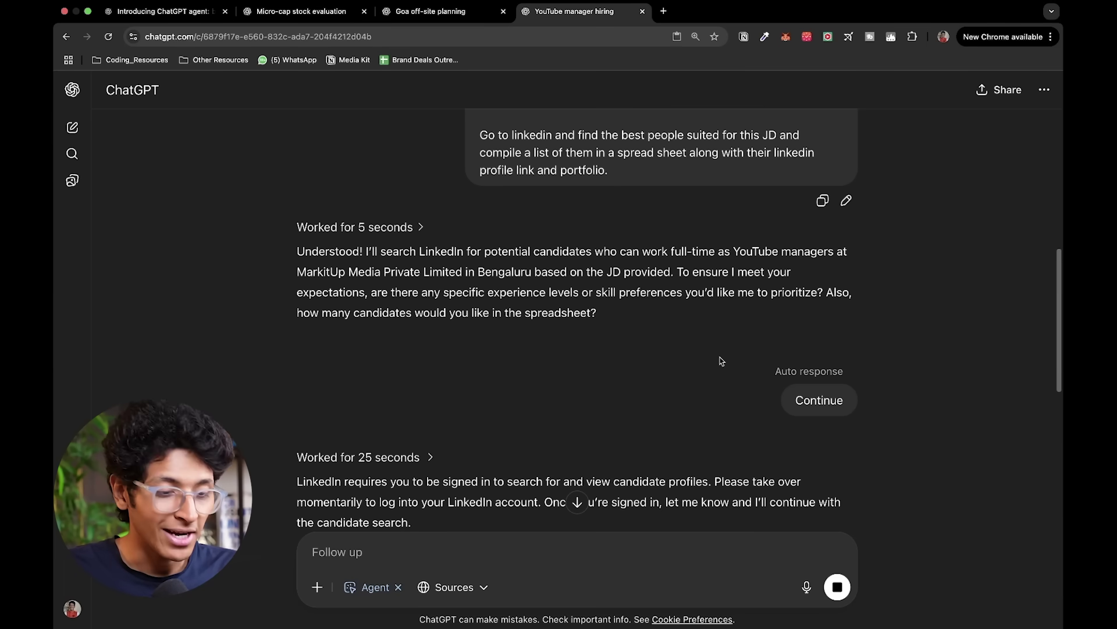
{"action": "scroll", "coordinate": [722, 361], "scroll_direction": "down", "scroll_amount": 5}
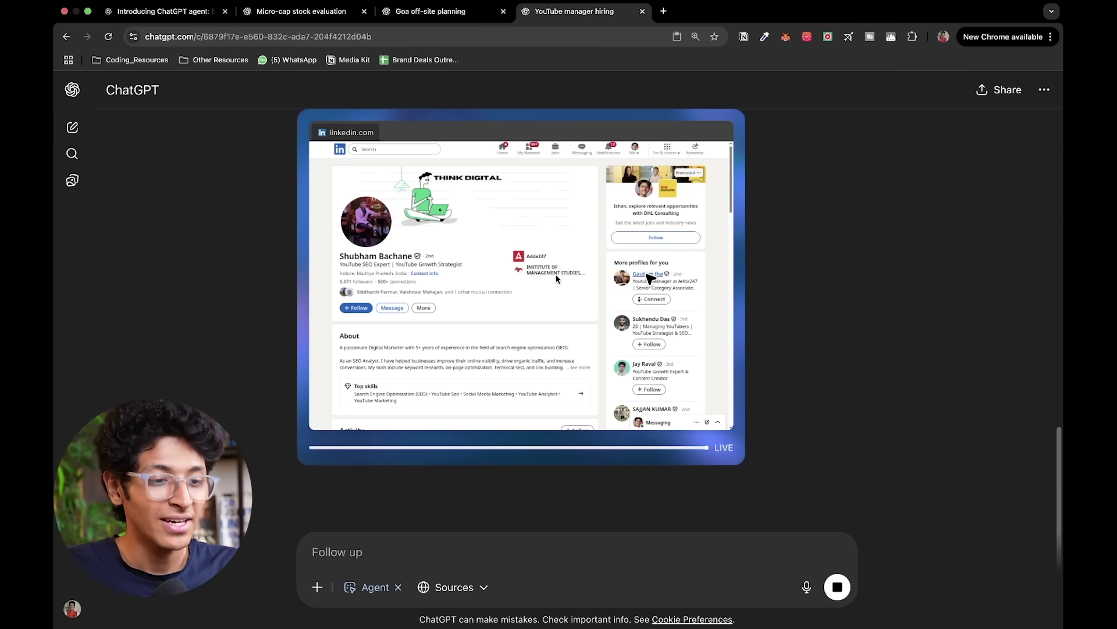
{"action": "scroll", "coordinate": [557, 278], "scroll_direction": "up", "scroll_amount": 10}
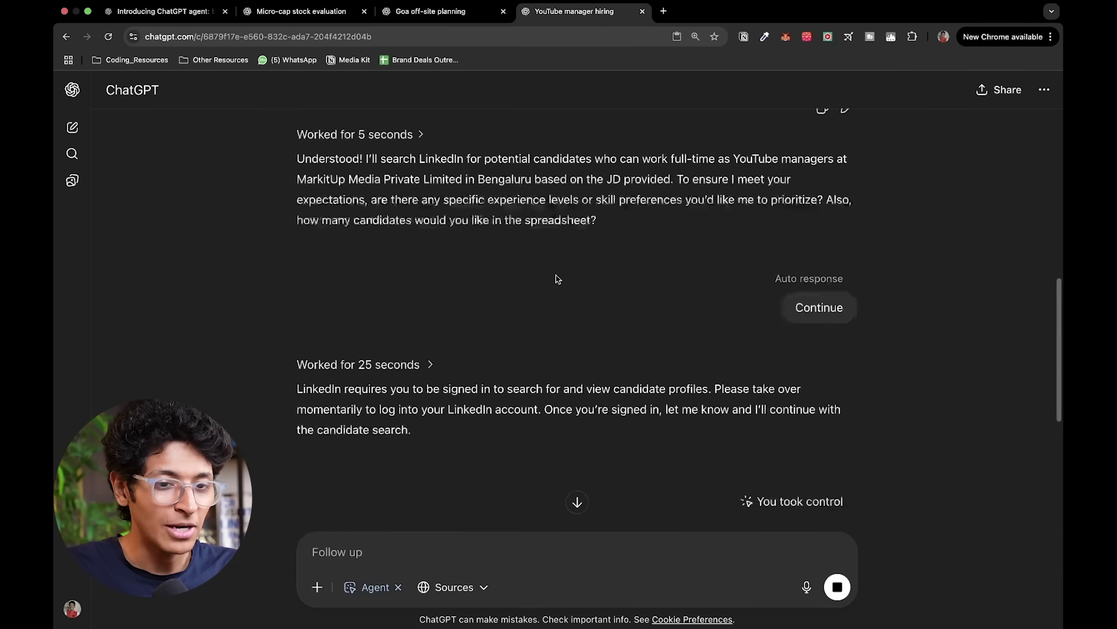
{"action": "scroll", "coordinate": [556, 278], "scroll_direction": "up", "scroll_amount": 10}
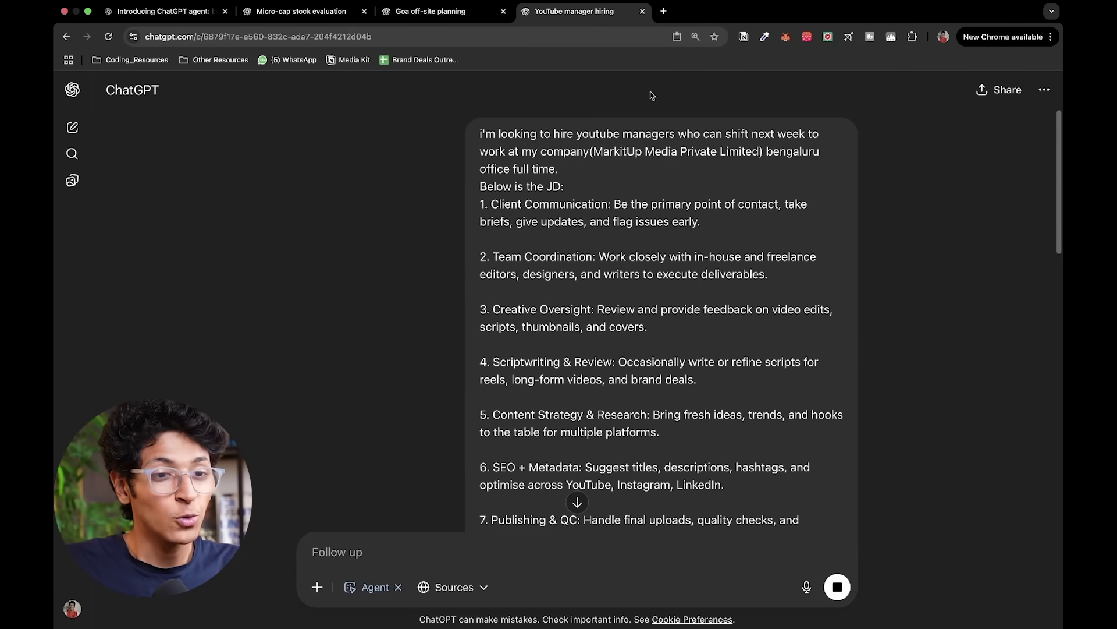
In a new ChatGPT tab, send an Agent mode task finding Meesho cotton kurti sets under ₹800
{"action": "left_click", "coordinate": [664, 11]}
{"action": "type", "text": "chat"}
{"action": "key", "text": "Return"}
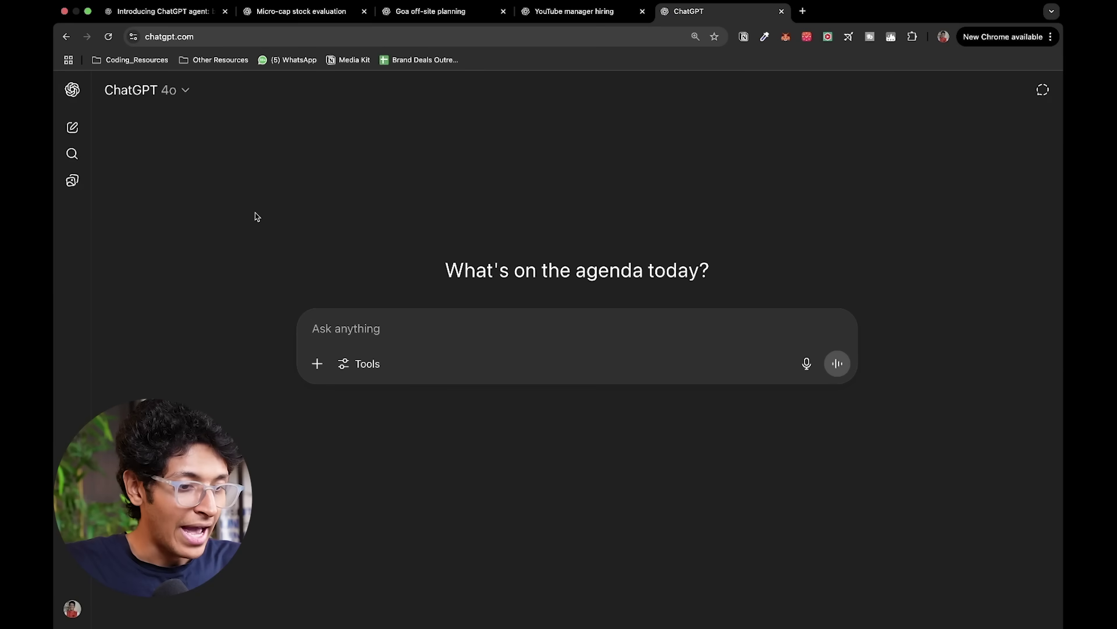
{"action": "left_click", "coordinate": [365, 364]}
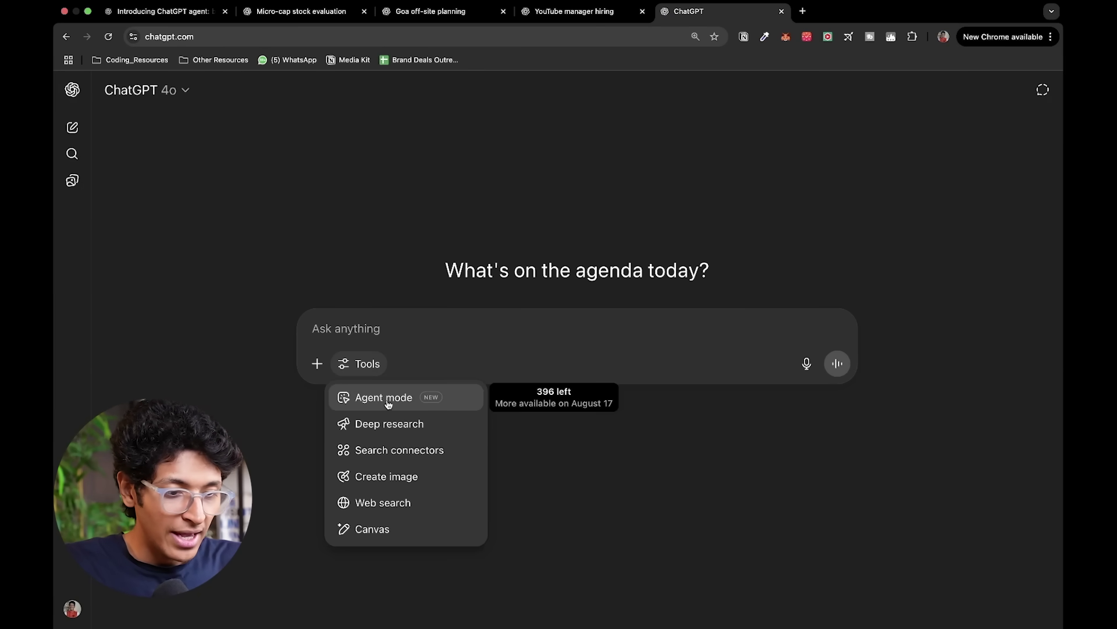
{"action": "left_click", "coordinate": [388, 402]}
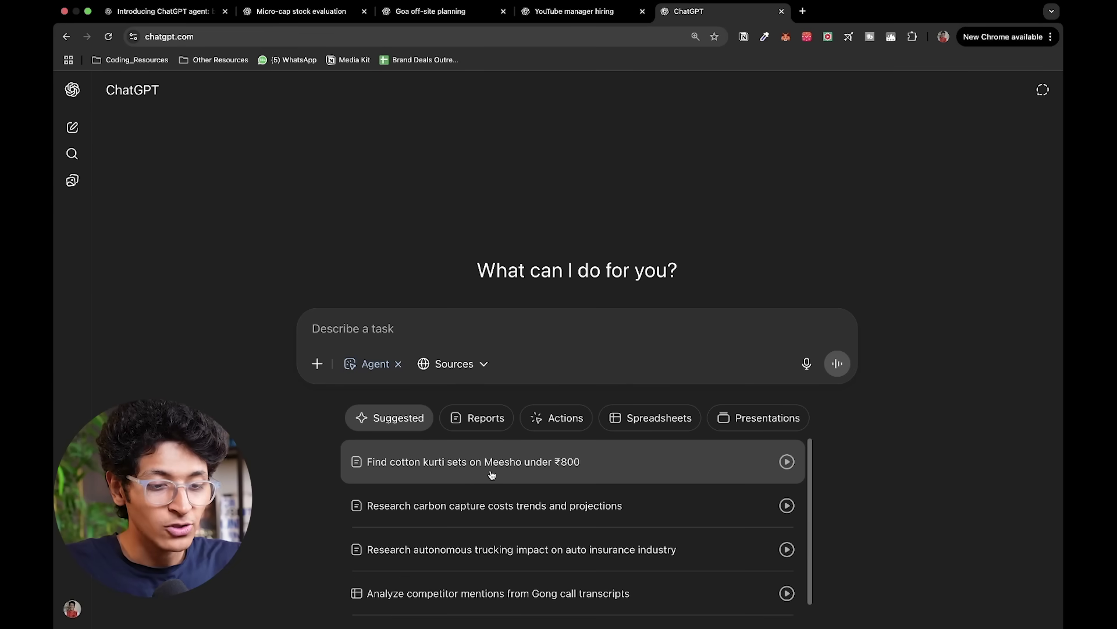
{"action": "left_click", "coordinate": [538, 463]}
{"action": "key", "text": "Return"}
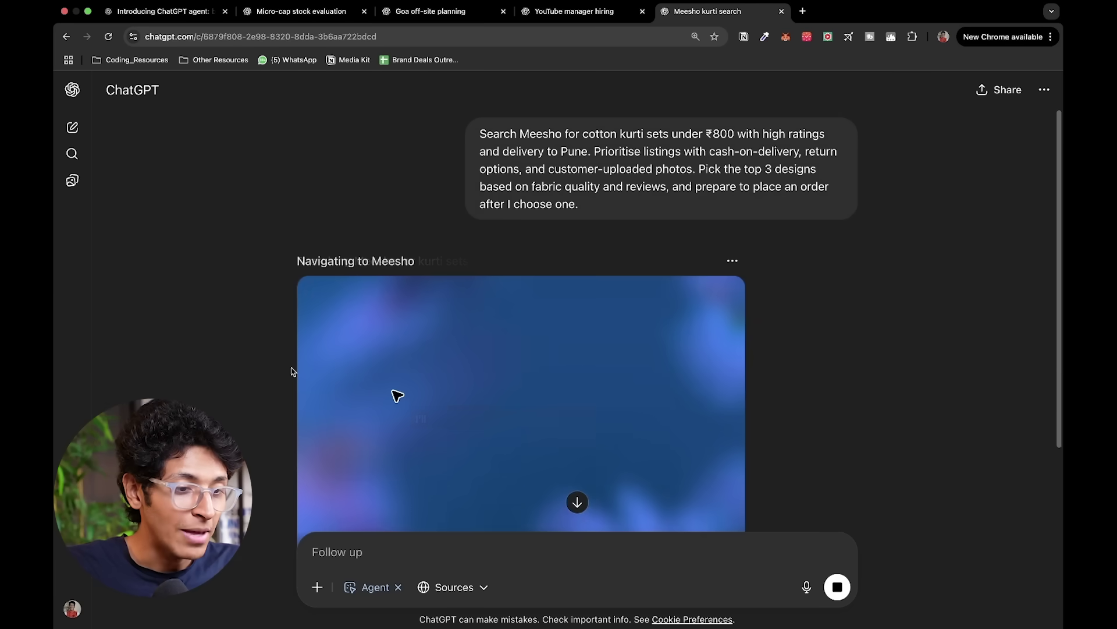
{"action": "scroll", "coordinate": [246, 367], "scroll_direction": "down", "scroll_amount": 5}
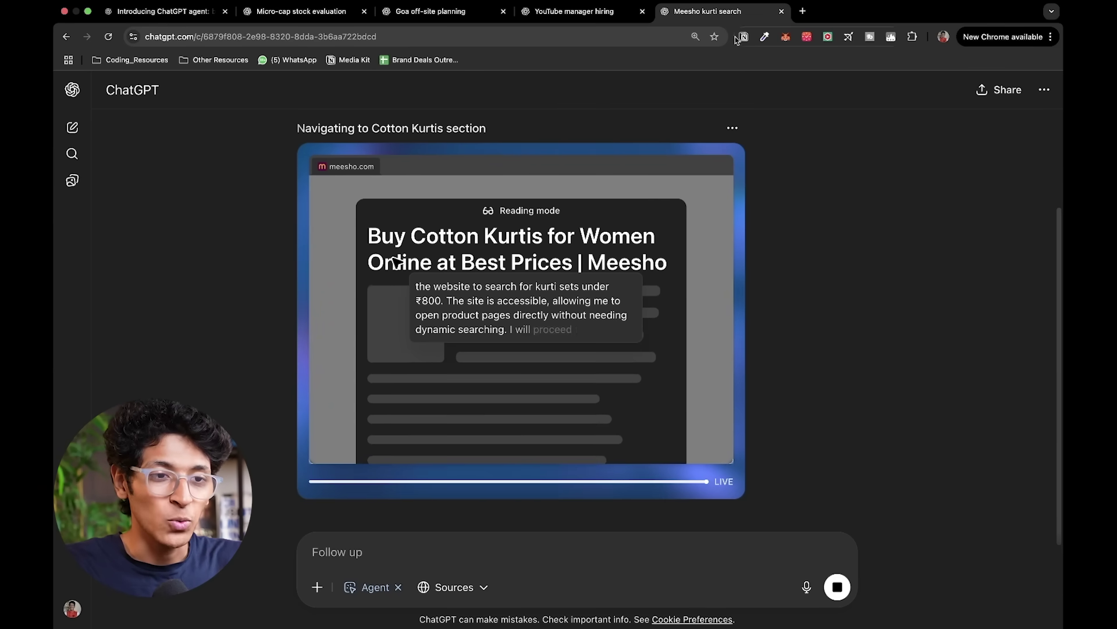
Check back on the YouTube manager hiring chat
{"action": "left_click", "coordinate": [576, 11]}
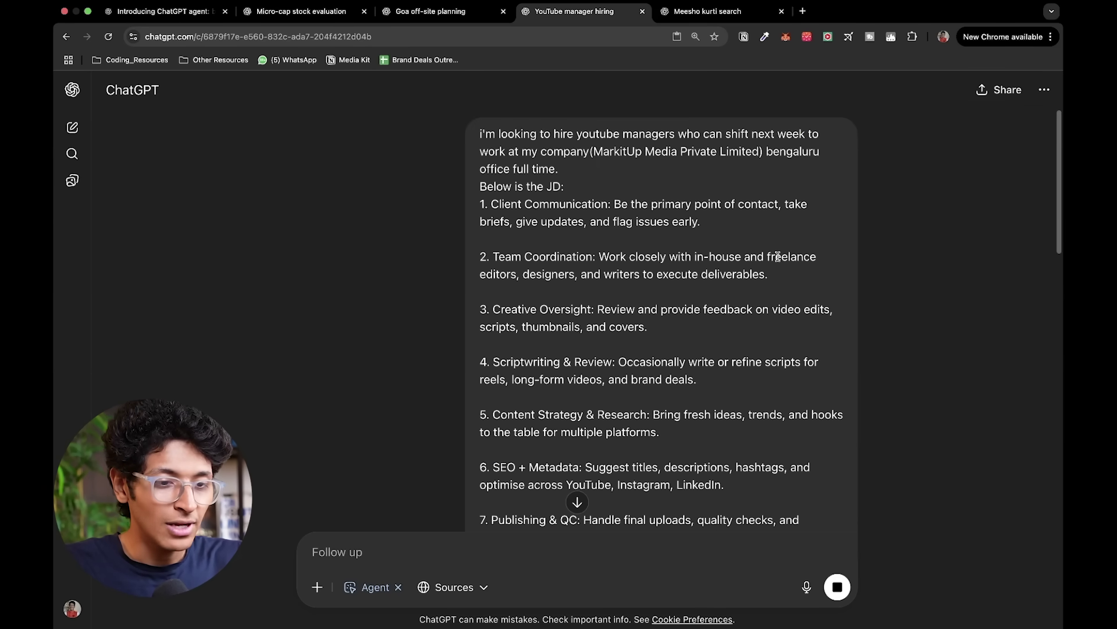
{"action": "scroll", "coordinate": [778, 256], "scroll_direction": "down", "scroll_amount": 10}
{"action": "scroll", "coordinate": [778, 256], "scroll_direction": "up", "scroll_amount": 10}
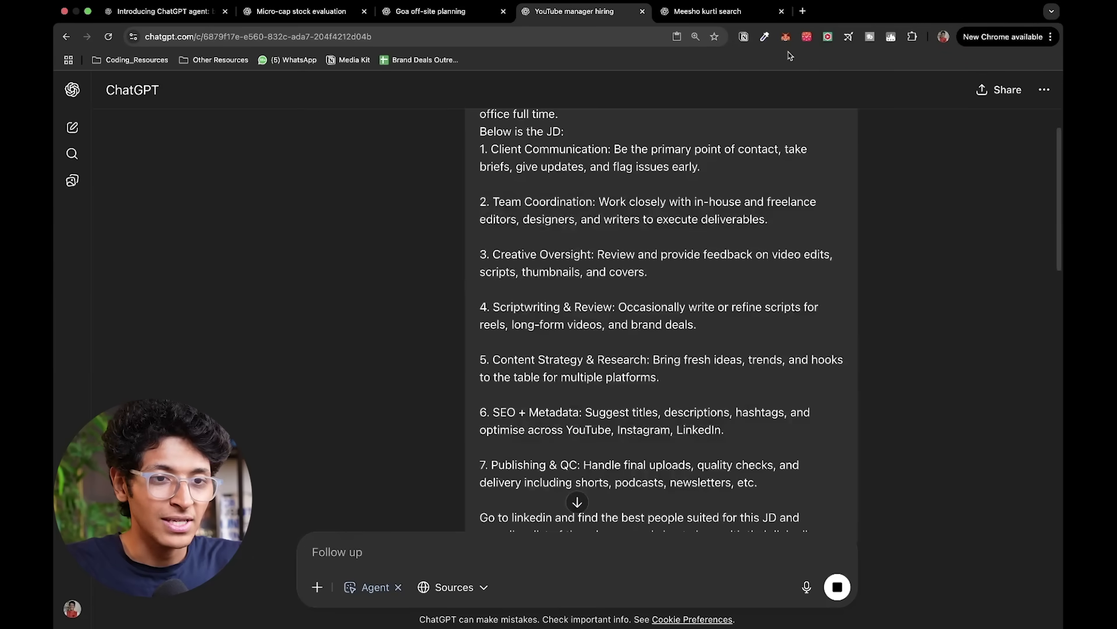
In a new ChatGPT tab, send the Agent mode inbox review and email prioritisation task
{"action": "left_click", "coordinate": [803, 11]}
{"action": "type", "text": "chat.openai.com"}
{"action": "key", "text": "Return"}
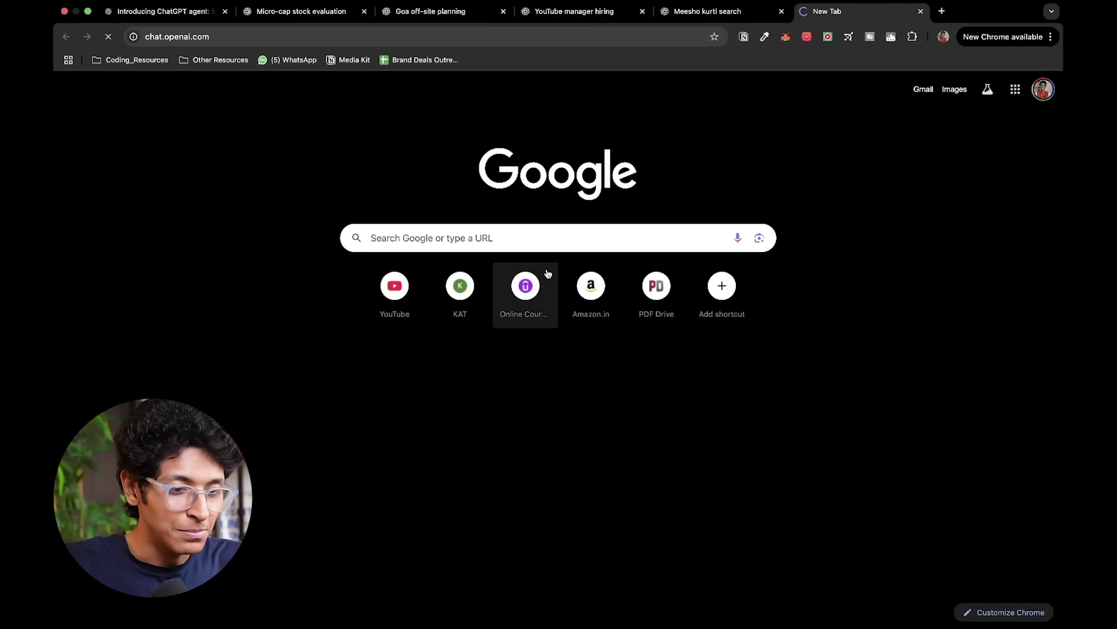
{"action": "left_click", "coordinate": [367, 369]}
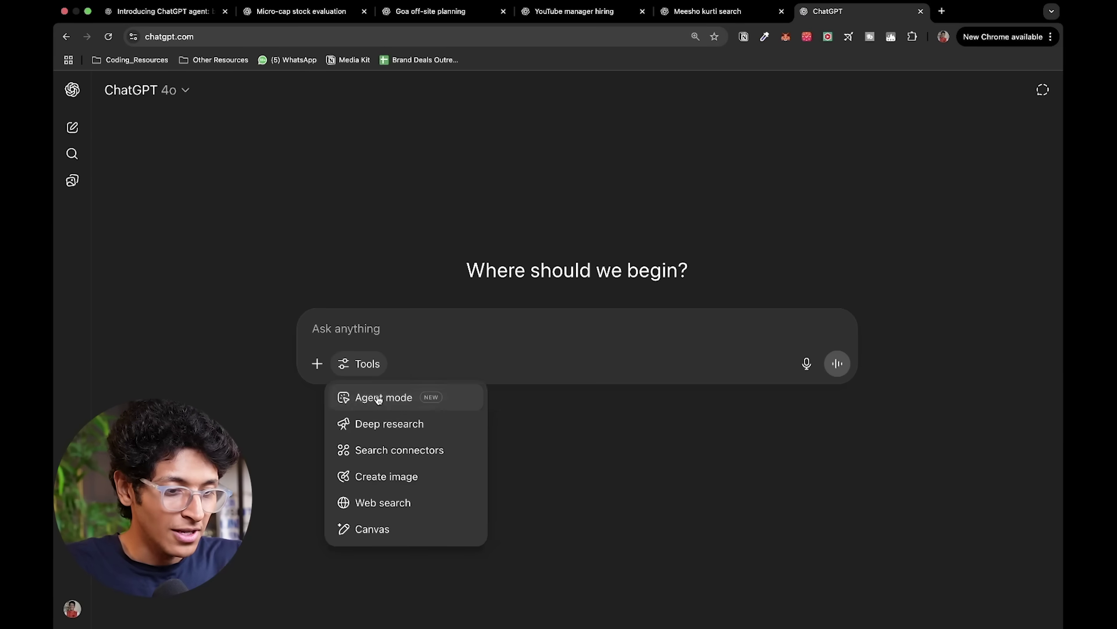
{"action": "left_click", "coordinate": [378, 398]}
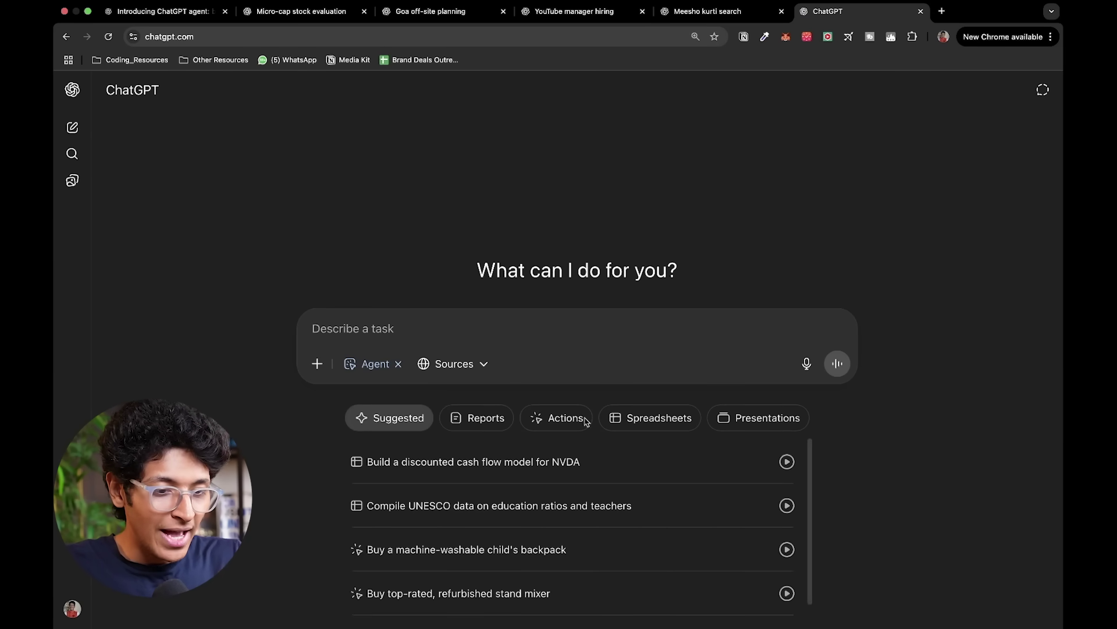
{"action": "left_click", "coordinate": [554, 418]}
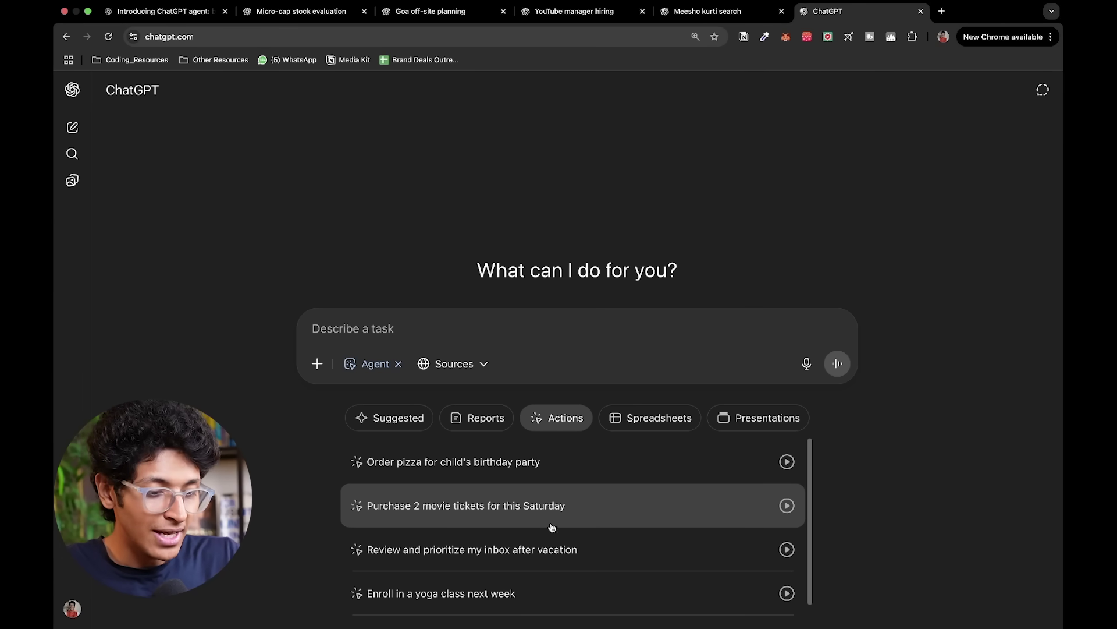
{"action": "left_click", "coordinate": [543, 558]}
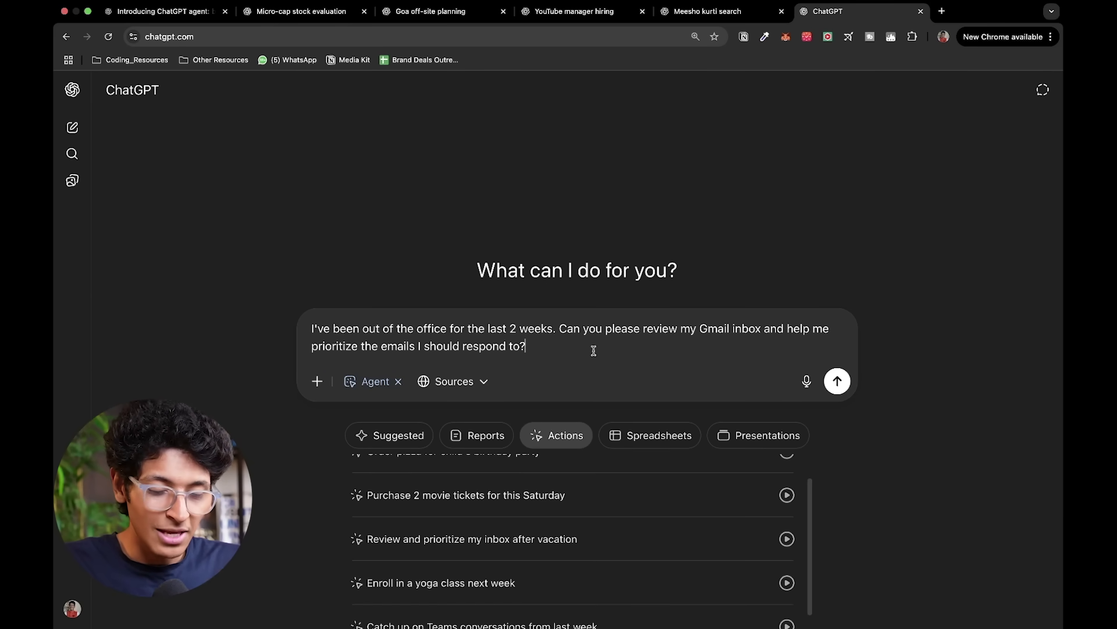
{"action": "key", "text": "Return"}
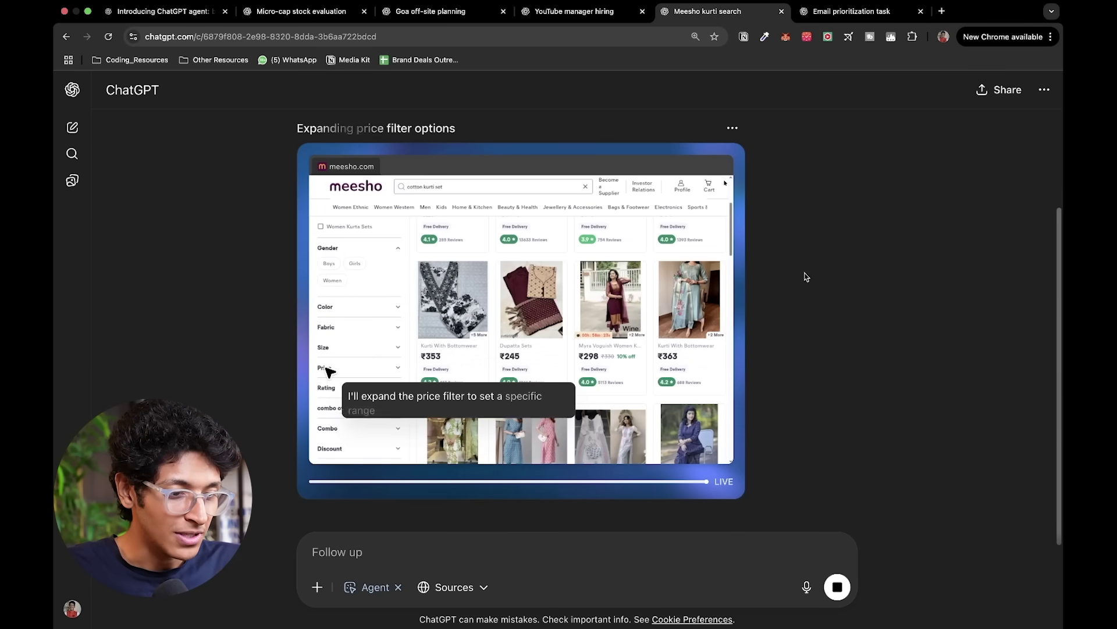
Glance at the Email prioritization chat, then load chat.openai.com in a new tab
{"action": "scroll", "coordinate": [816, 250], "scroll_direction": "up", "scroll_amount": 3}
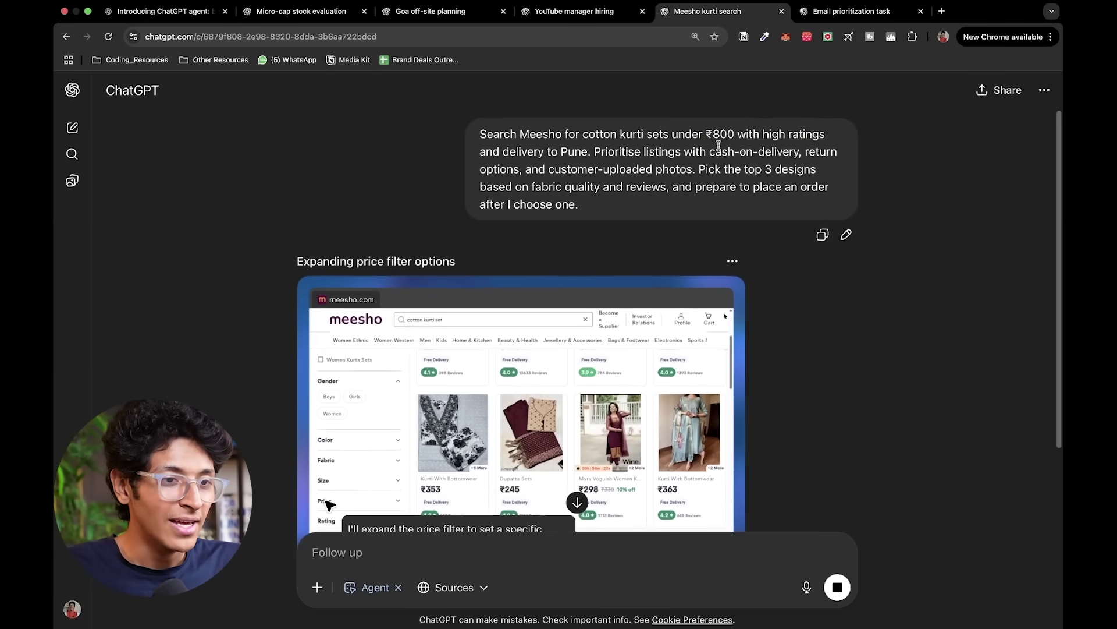
{"action": "key", "text": "ctrl+Tab"}
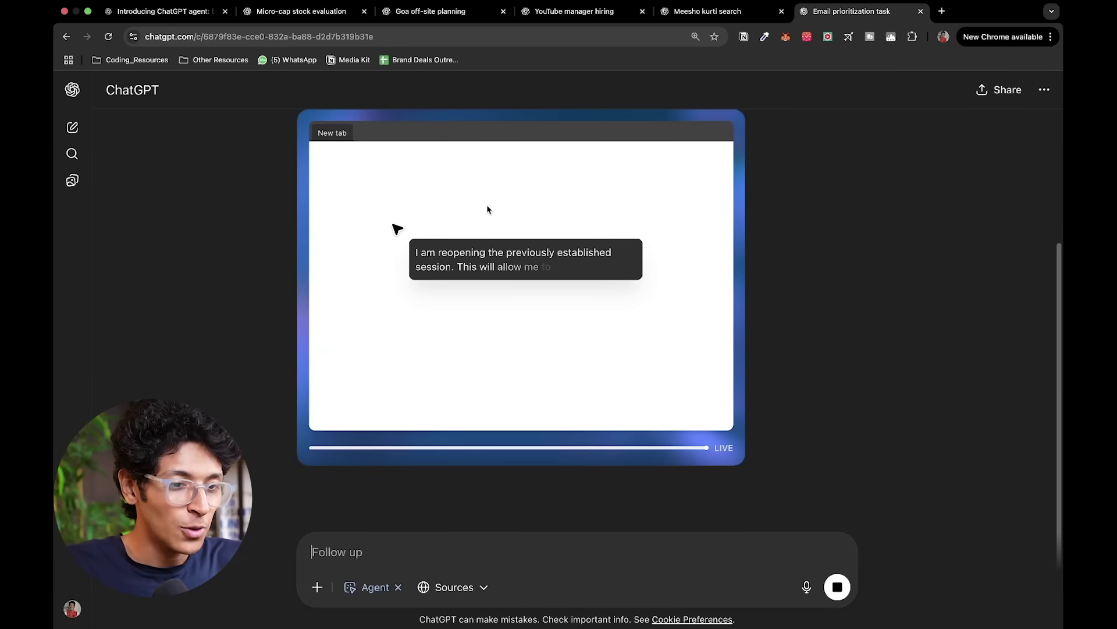
{"action": "left_click", "coordinate": [942, 11]}
{"action": "type", "text": "chat.openai.com"}
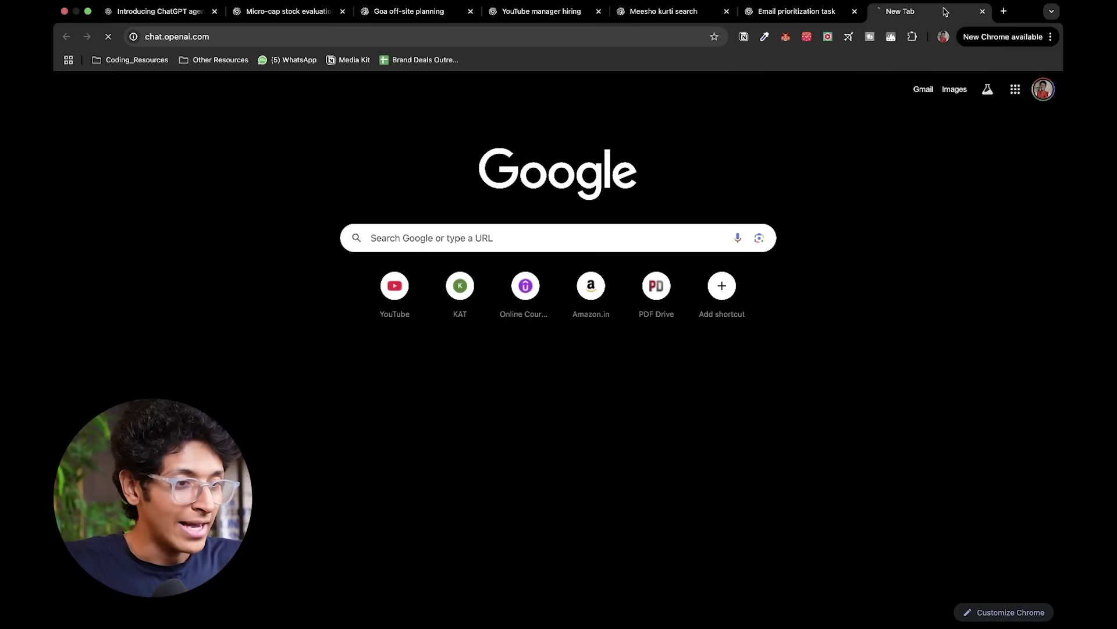
{"action": "key", "text": "Return"}
Enable Agent mode and browse the Spreadsheets and Presentations task suggestions
{"action": "left_click", "coordinate": [358, 364]}
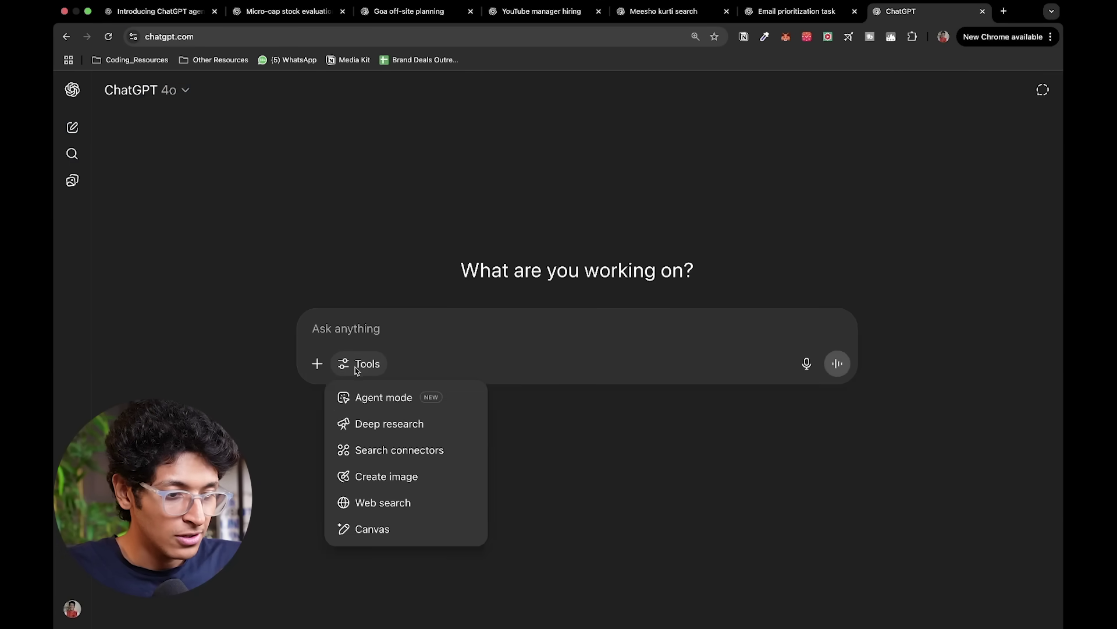
{"action": "left_click", "coordinate": [375, 398]}
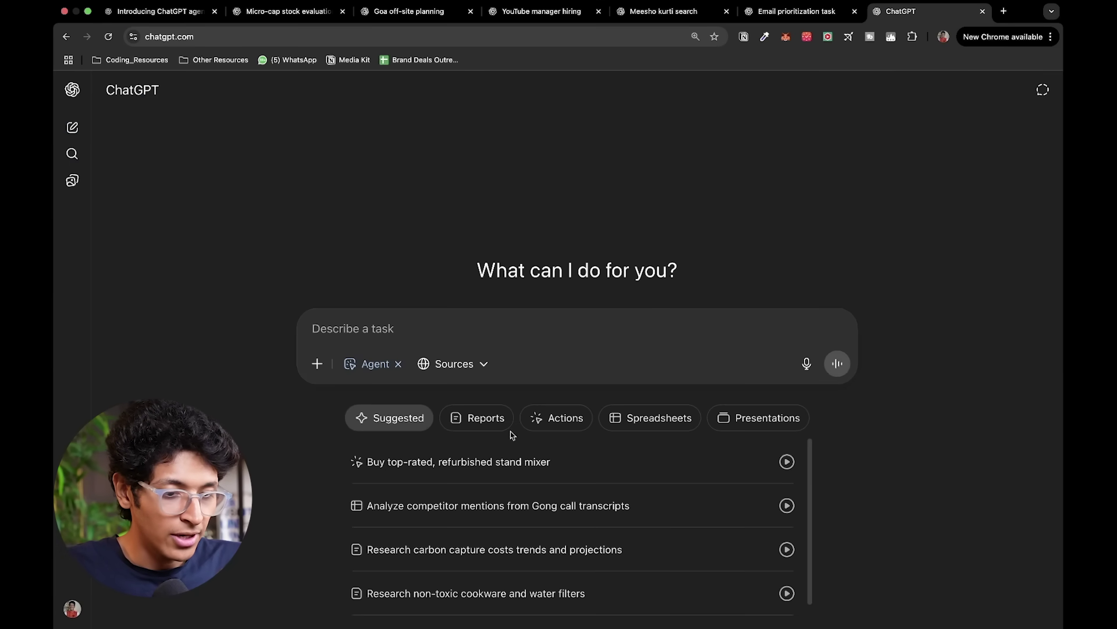
{"action": "left_click", "coordinate": [669, 426]}
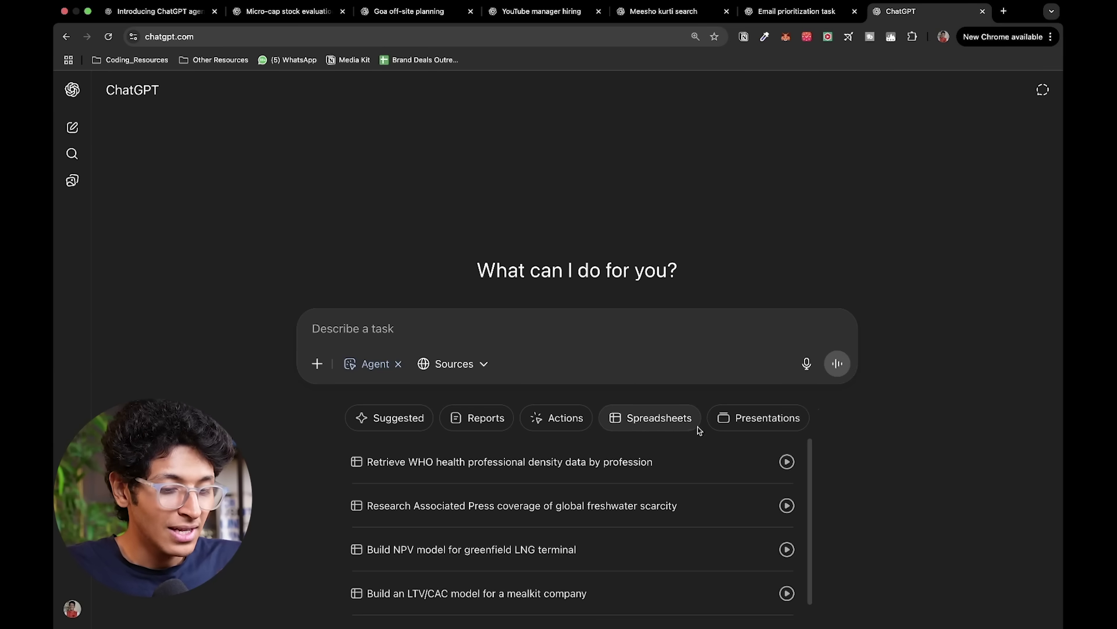
{"action": "left_click", "coordinate": [738, 420]}
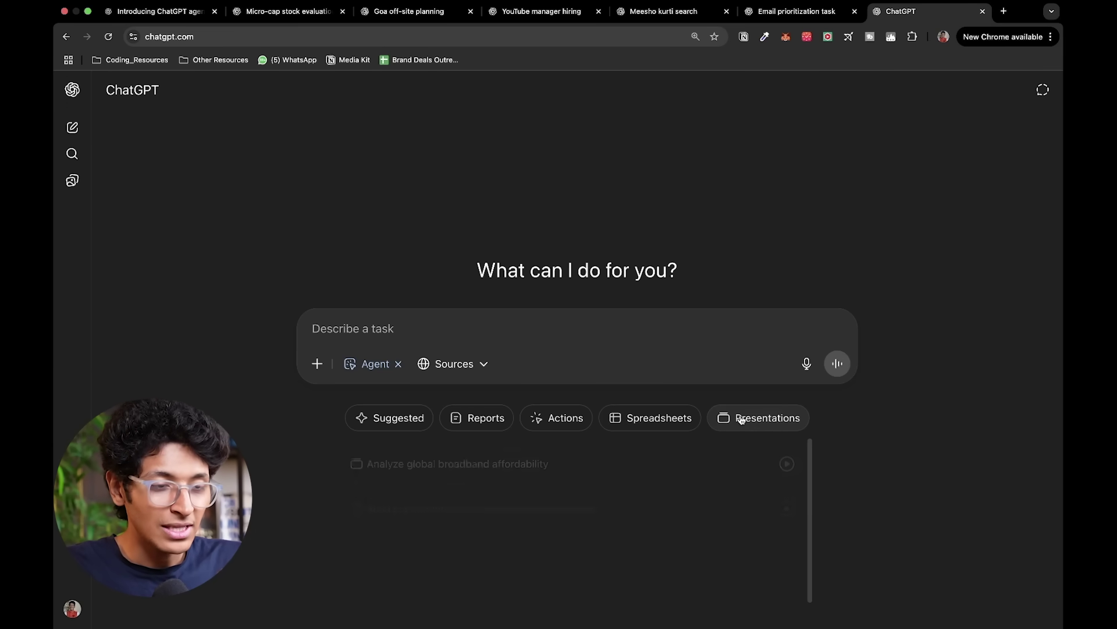
{"action": "left_click", "coordinate": [160, 11]}
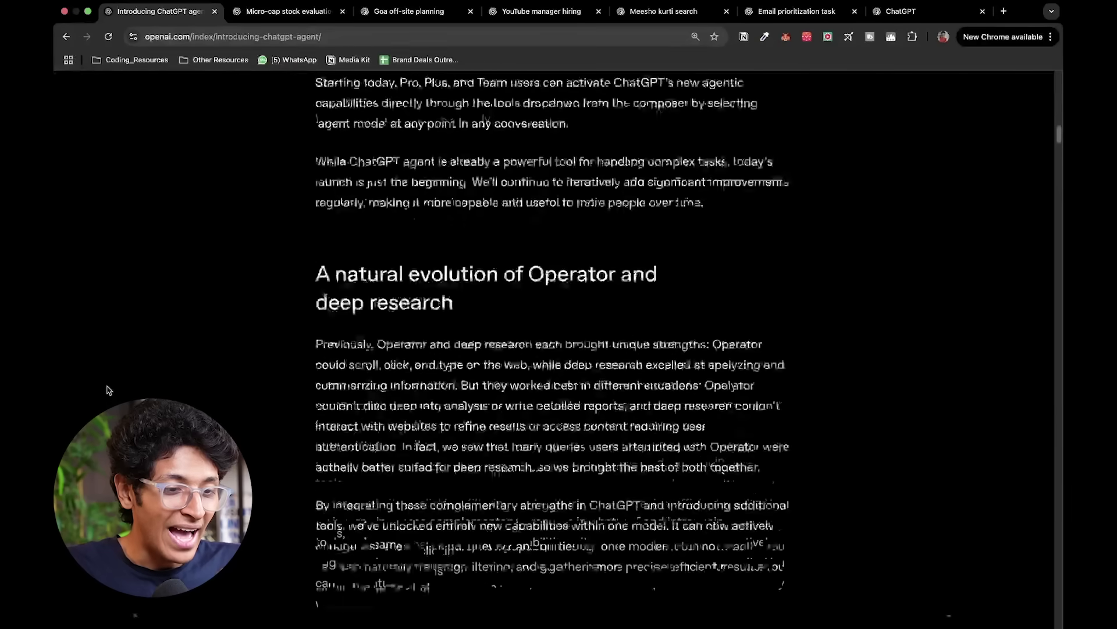
{"action": "scroll", "coordinate": [107, 389], "scroll_direction": "down", "scroll_amount": 8}
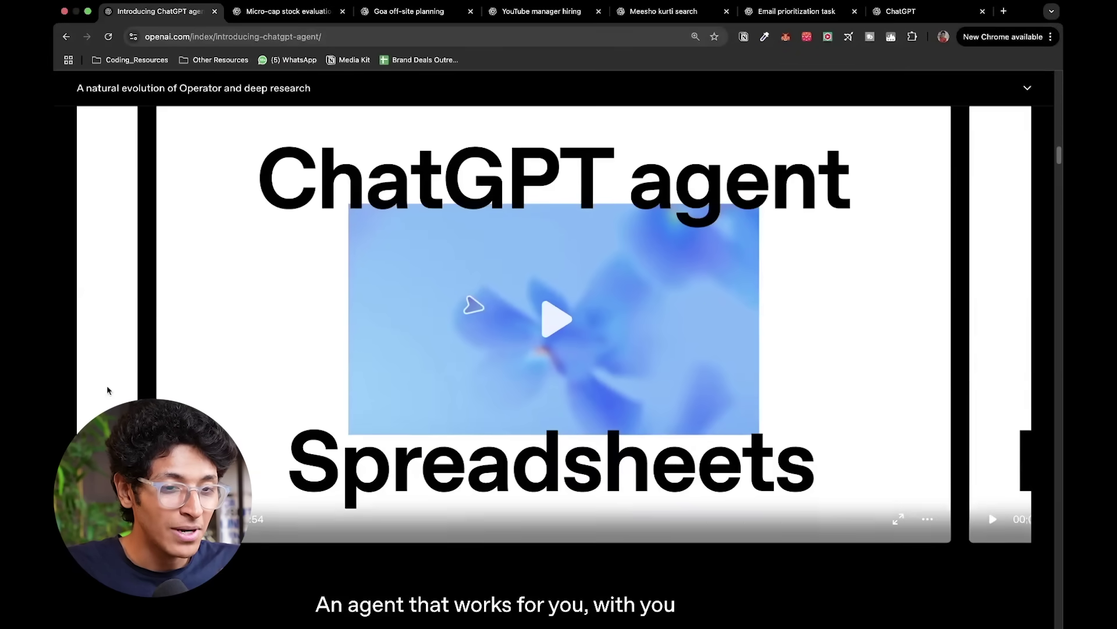
{"action": "scroll", "coordinate": [107, 388], "scroll_direction": "up", "scroll_amount": 1}
{"action": "scroll", "coordinate": [646, 375], "scroll_direction": "right", "scroll_amount": 10}
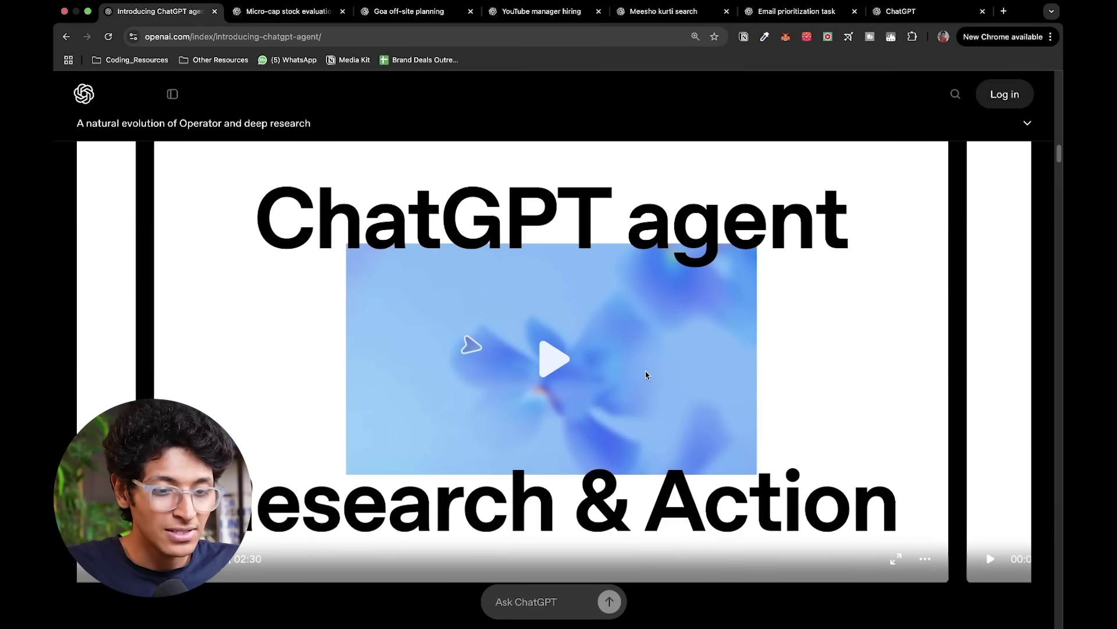
{"action": "scroll", "coordinate": [646, 374], "scroll_direction": "right", "scroll_amount": 10}
{"action": "scroll", "coordinate": [655, 356], "scroll_direction": "right", "scroll_amount": 15}
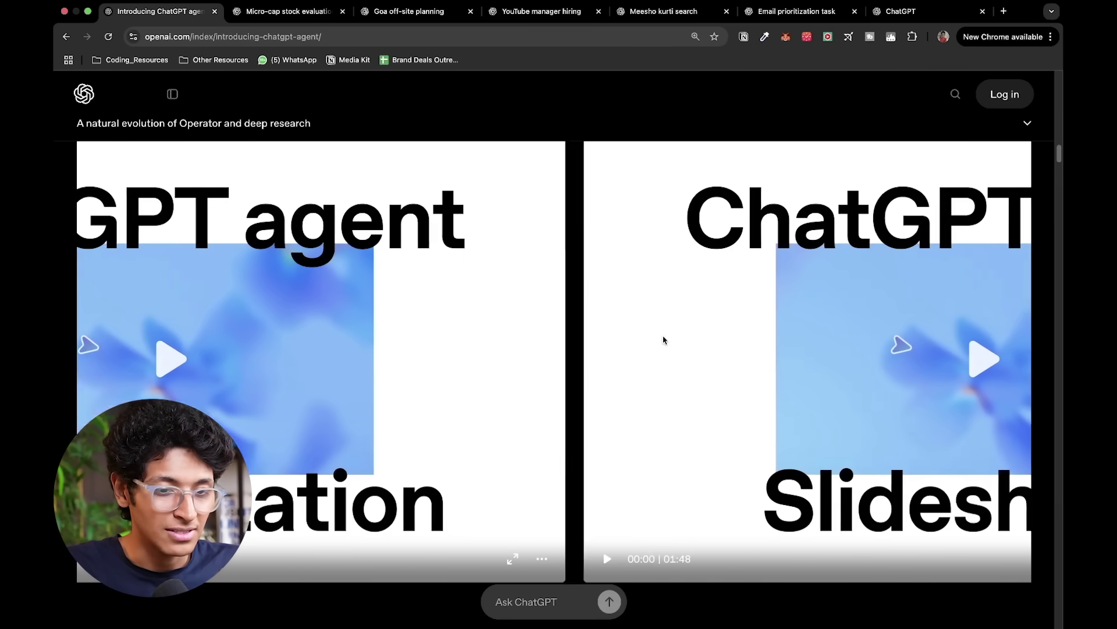
{"action": "scroll", "coordinate": [664, 340], "scroll_direction": "right", "scroll_amount": 15}
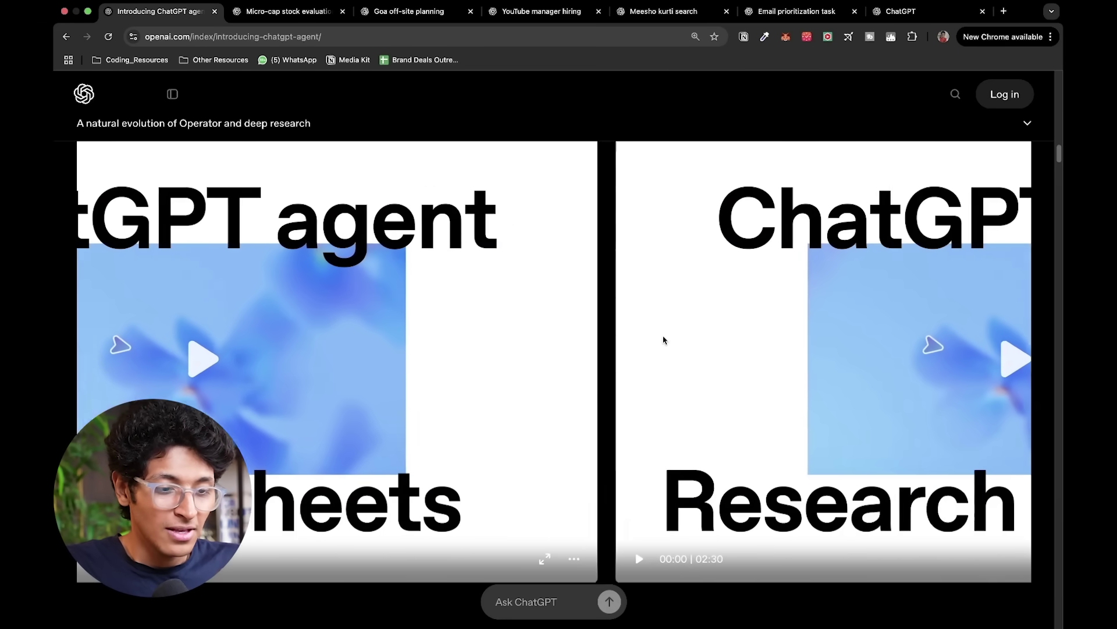
{"action": "scroll", "coordinate": [664, 339], "scroll_direction": "down", "scroll_amount": 10}
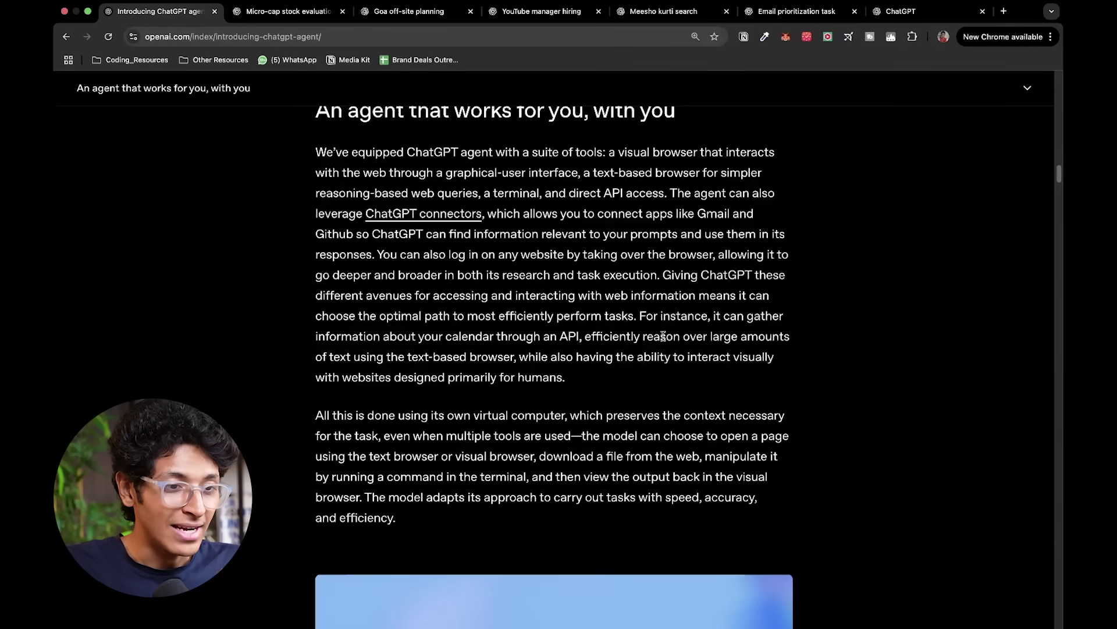
{"action": "scroll", "coordinate": [781, 342], "scroll_direction": "up", "scroll_amount": 9}
{"action": "scroll", "coordinate": [781, 343], "scroll_direction": "up", "scroll_amount": 10}
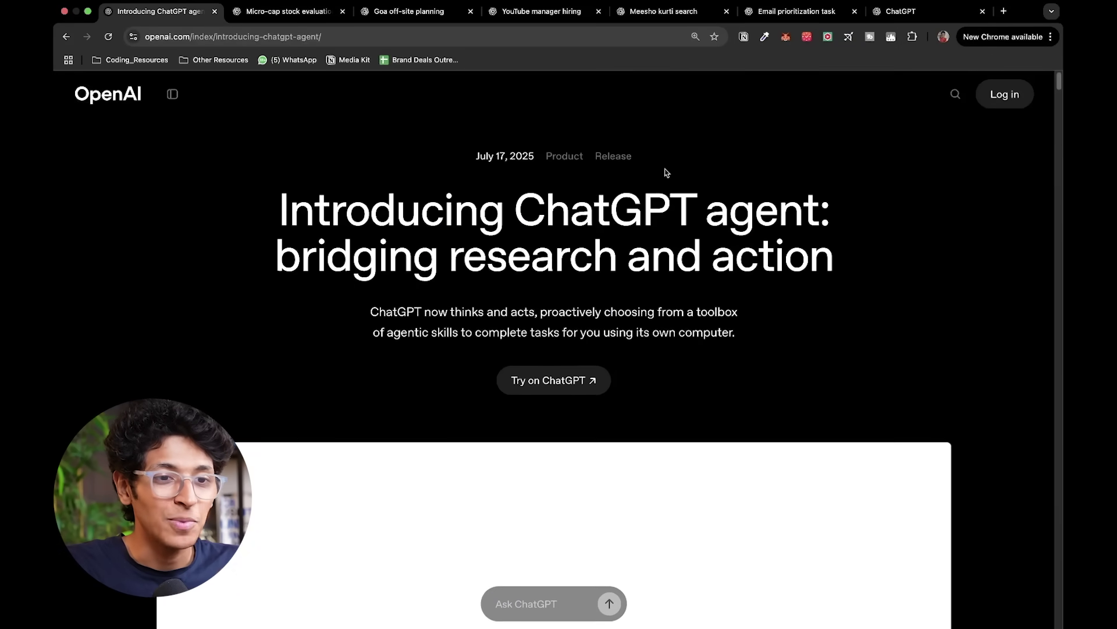